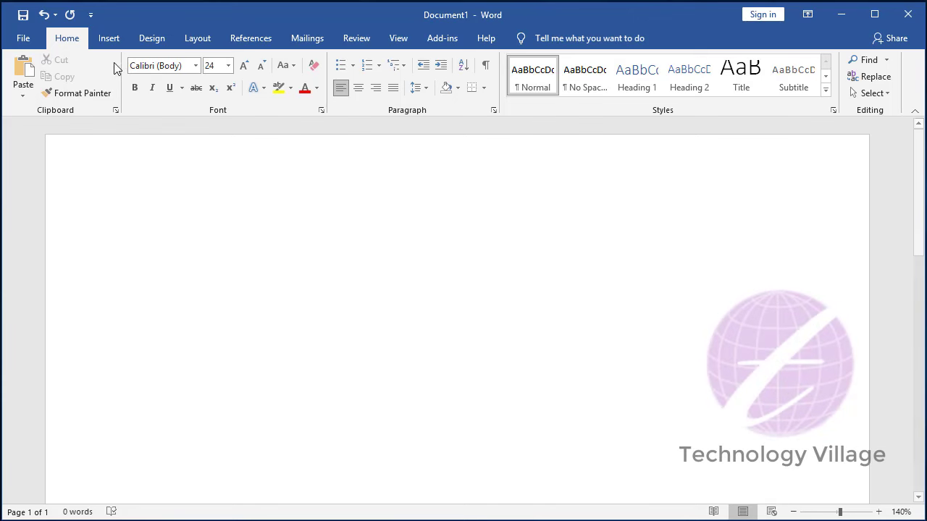
- Open the full Symbol dialog, move it clear of the text area, and set its font to (normal text)
{"action": "left_click", "coordinate": [157, 57]}
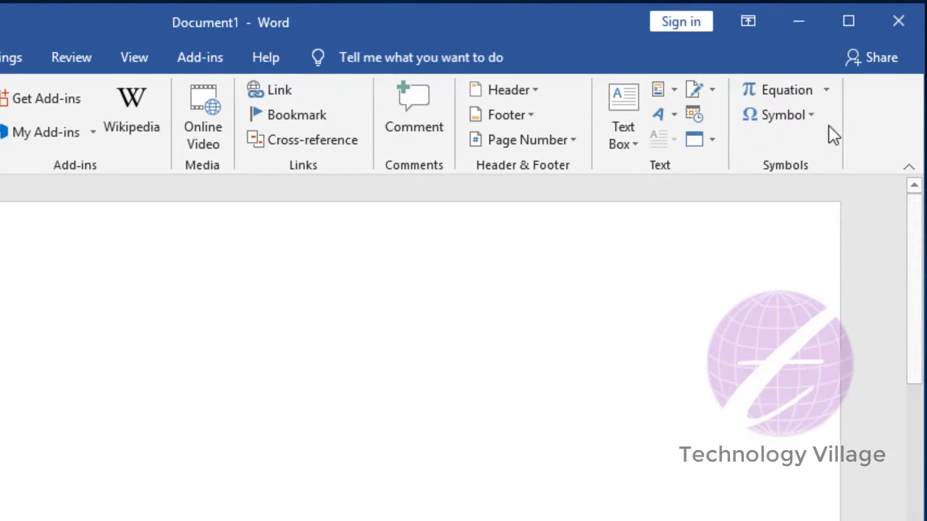
{"action": "left_click", "coordinate": [793, 127]}
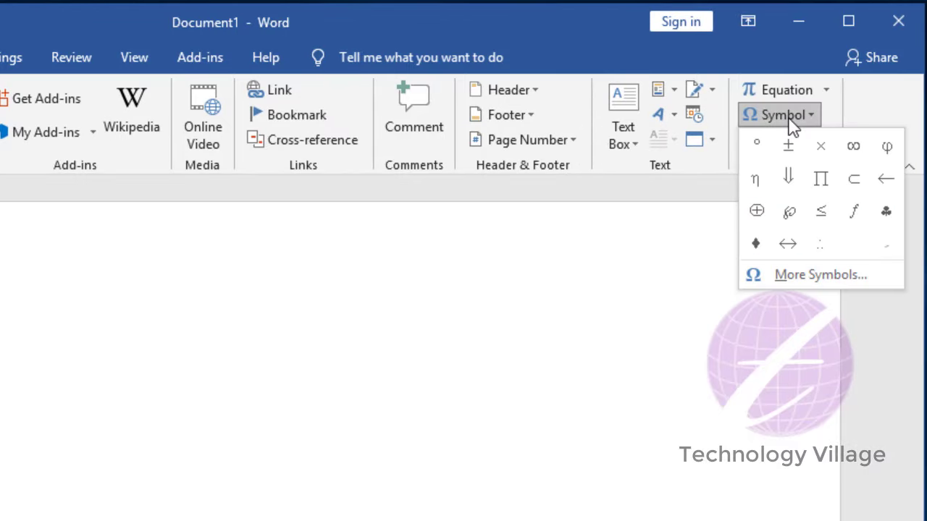
{"action": "left_click", "coordinate": [837, 277]}
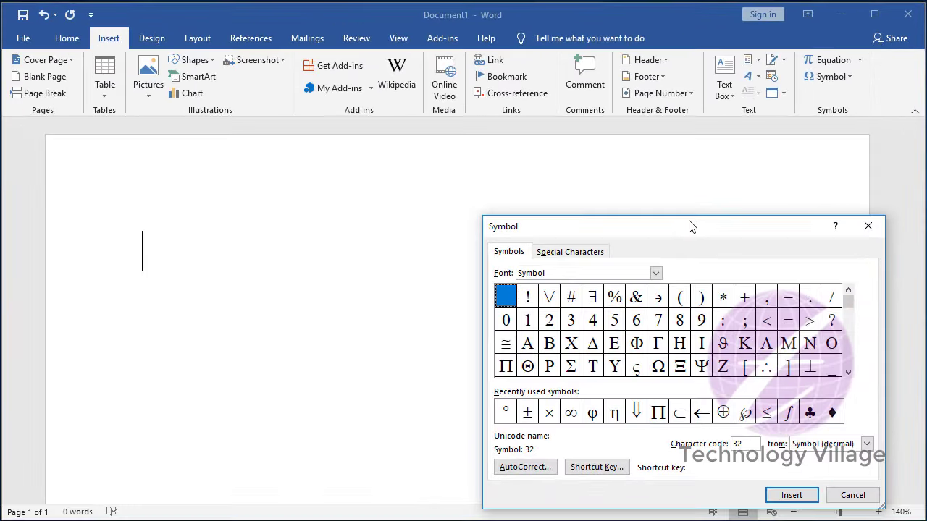
{"action": "left_click_drag", "start_coordinate": [636, 297], "coordinate": [441, 181]}
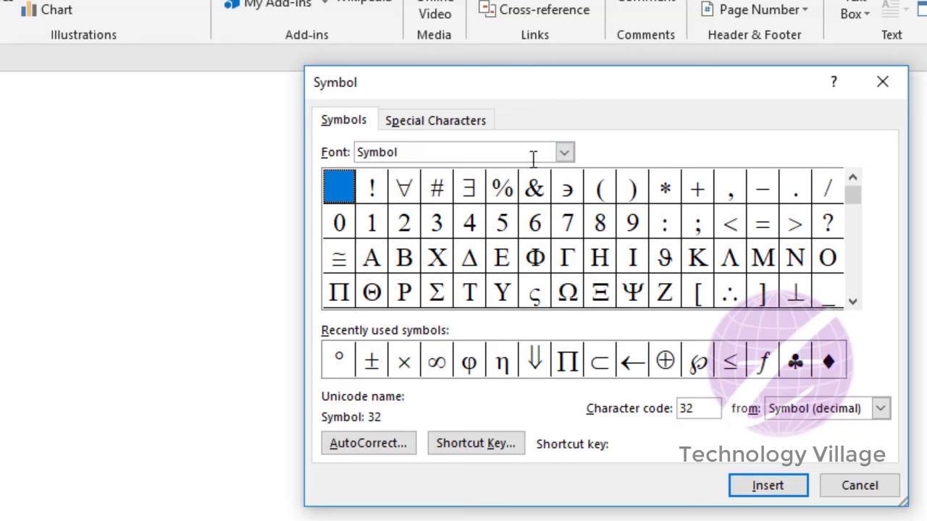
{"action": "left_click", "coordinate": [563, 154]}
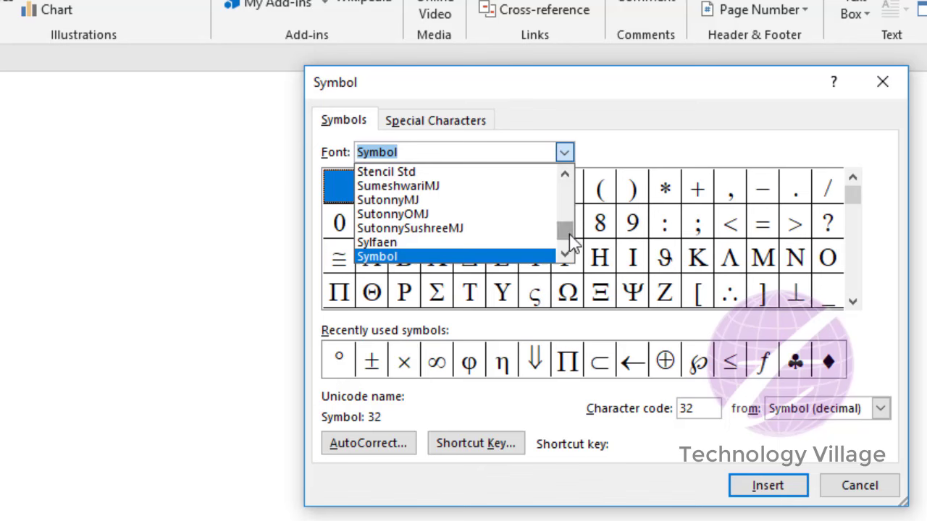
{"action": "left_click_drag", "start_coordinate": [565, 232], "coordinate": [569, 197]}
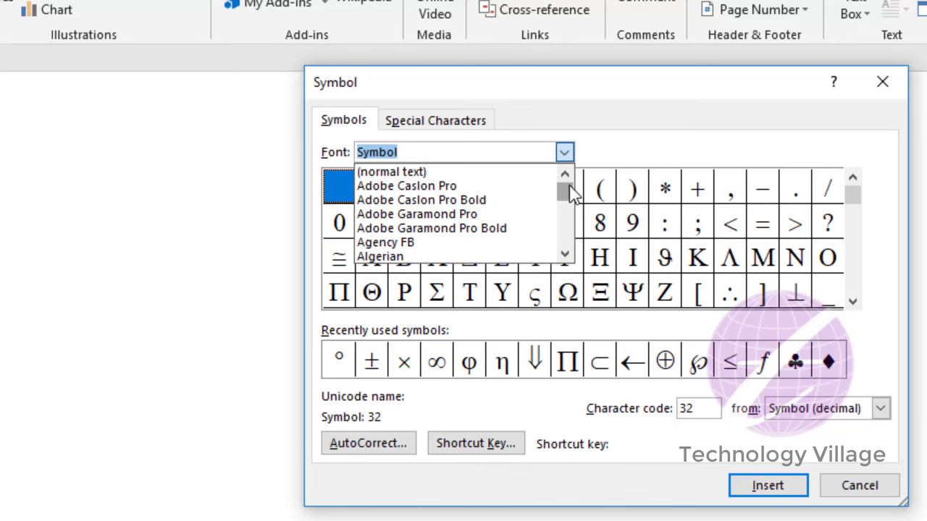
{"action": "left_click", "coordinate": [425, 174]}
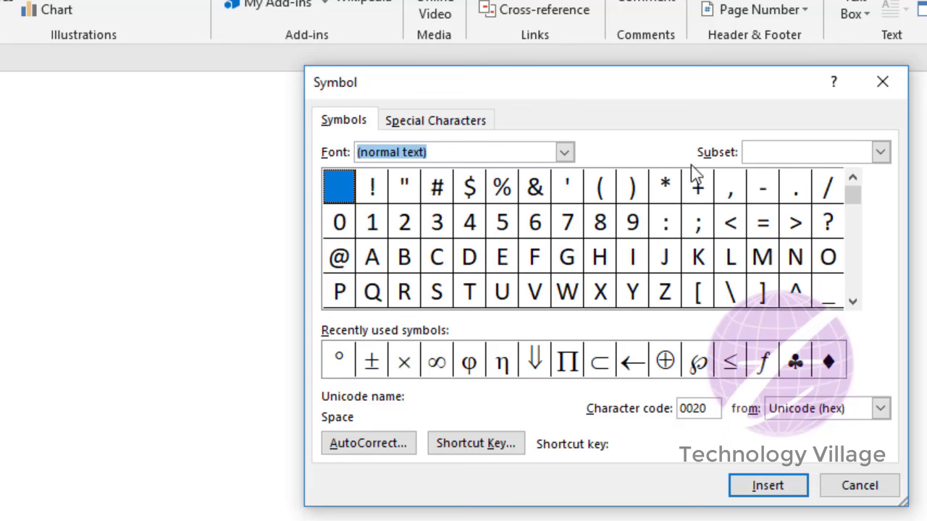
- Set the symbol subset to Arabic and bring the basic Arabic letters into view
{"action": "left_click", "coordinate": [881, 153]}
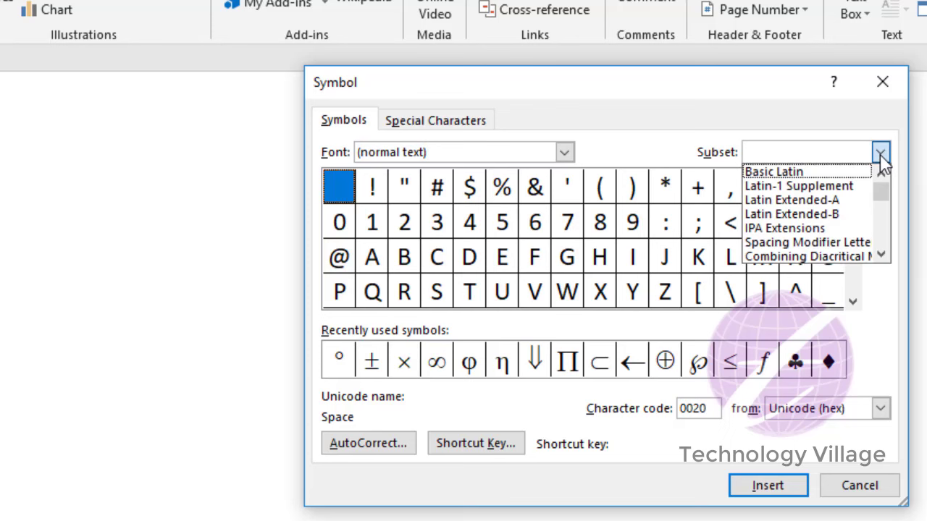
{"action": "left_click", "coordinate": [881, 255]}
{"action": "left_click", "coordinate": [881, 256]}
{"action": "left_click", "coordinate": [881, 256]}
{"action": "left_click", "coordinate": [881, 256]}
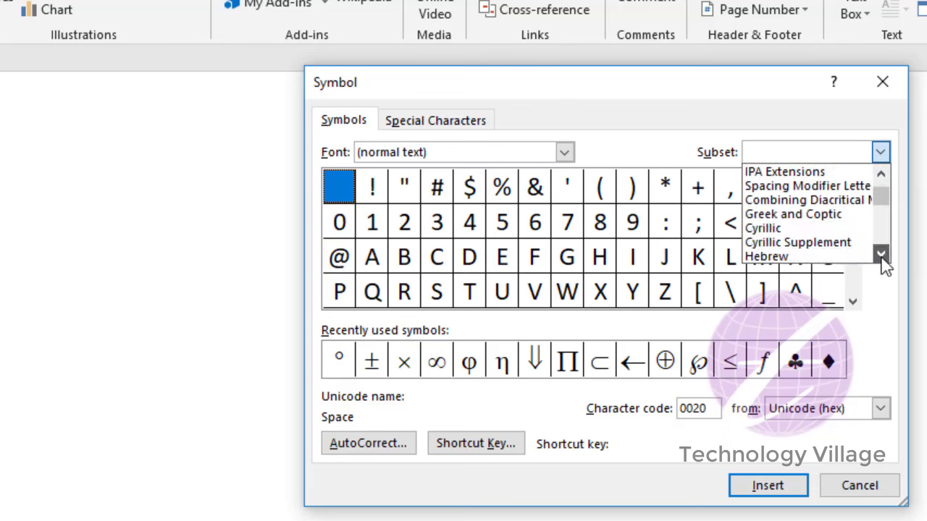
{"action": "left_click", "coordinate": [881, 256]}
{"action": "left_click", "coordinate": [881, 256]}
{"action": "left_click", "coordinate": [881, 255]}
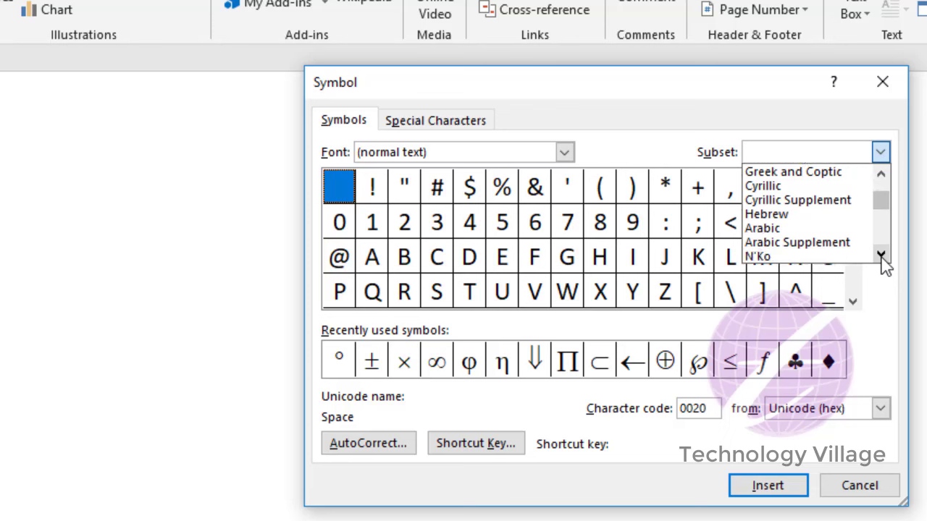
{"action": "left_click", "coordinate": [765, 230]}
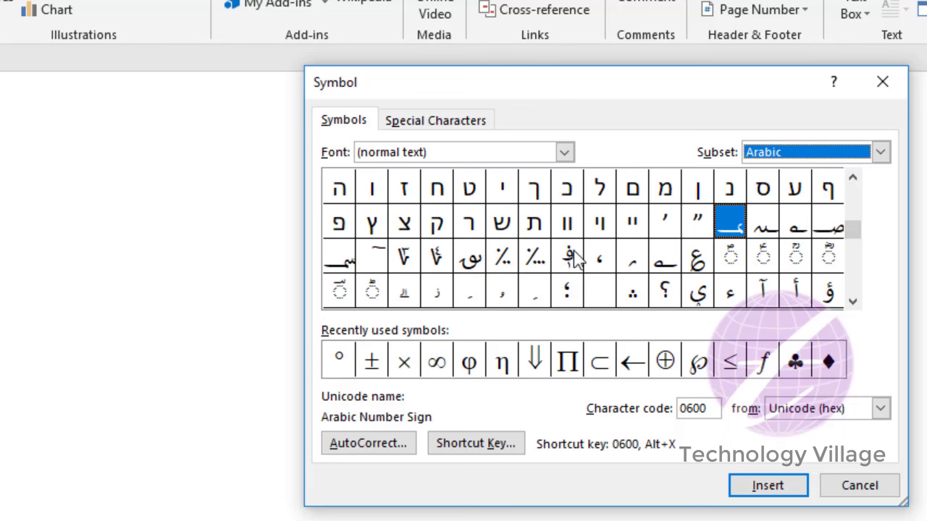
{"action": "left_click", "coordinate": [853, 303]}
{"action": "left_click", "coordinate": [853, 302]}
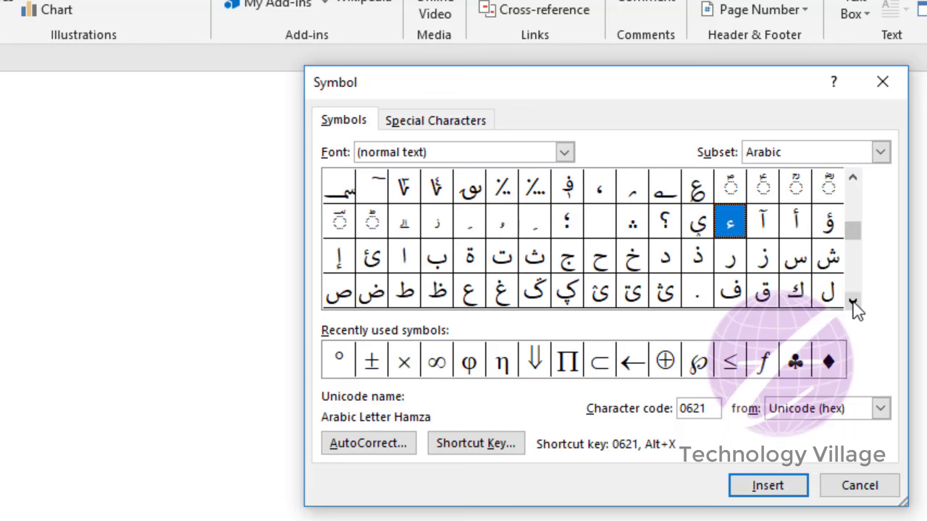
{"action": "left_click", "coordinate": [853, 303]}
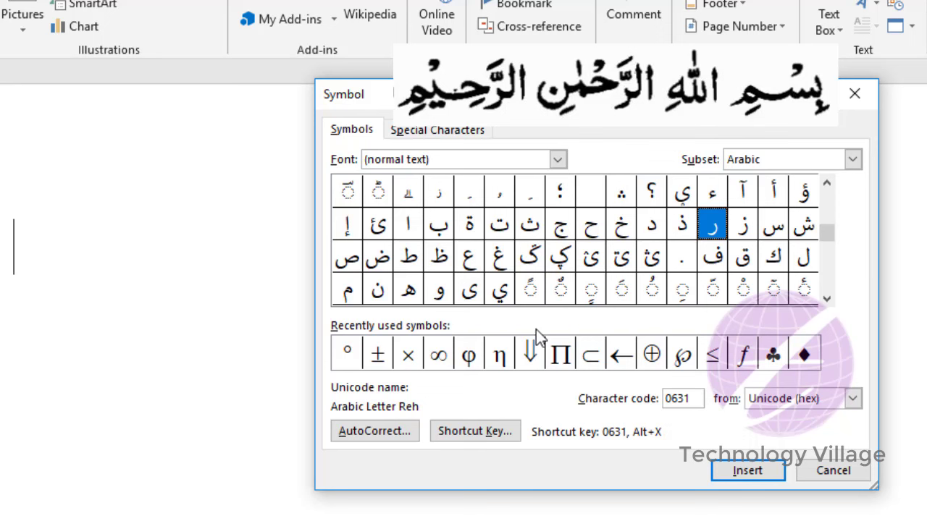
- Insert the Arabic letters Beh (ب), Seen (س) and Meem (م) to form the word بسم
{"action": "left_click", "coordinate": [440, 229]}
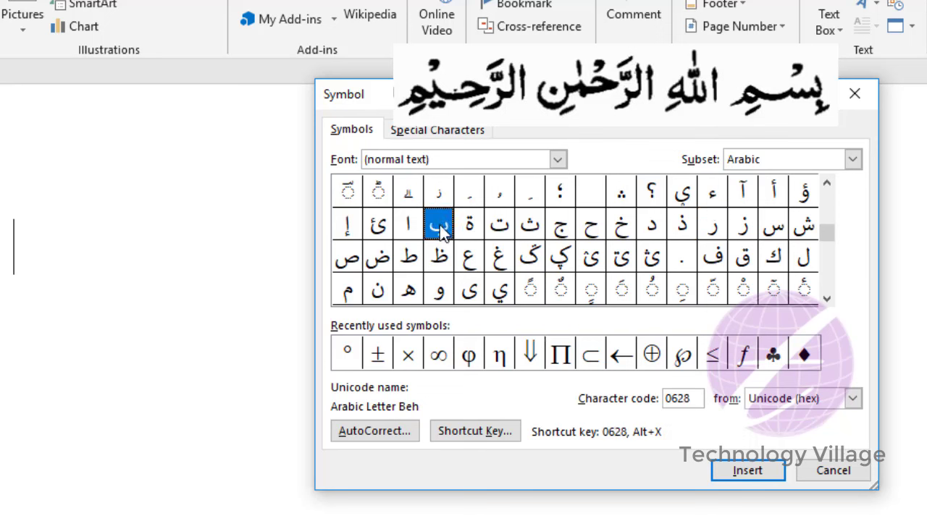
{"action": "left_click", "coordinate": [739, 467]}
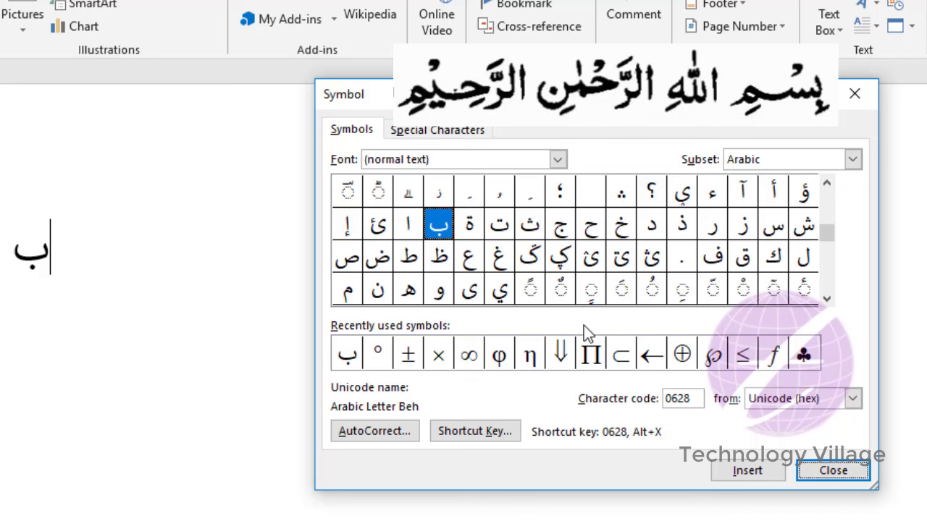
{"action": "left_click", "coordinate": [770, 233]}
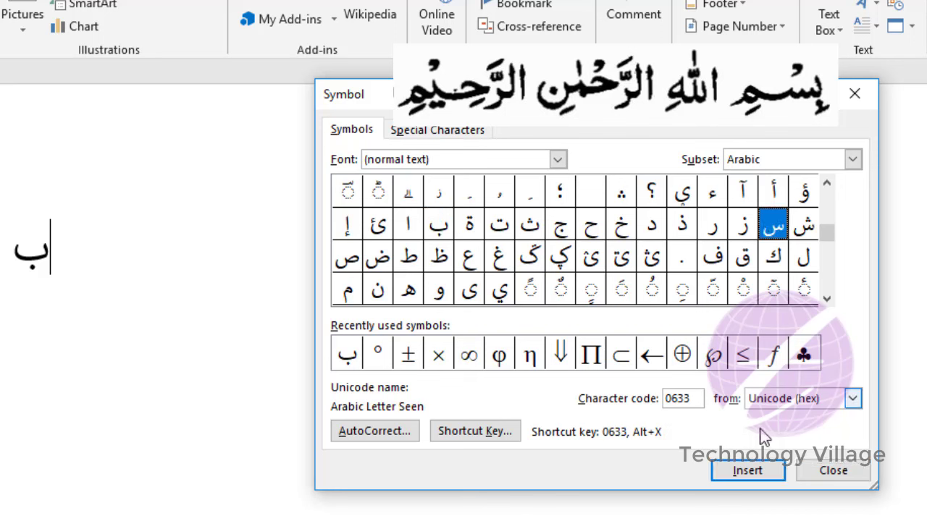
{"action": "left_click", "coordinate": [747, 471]}
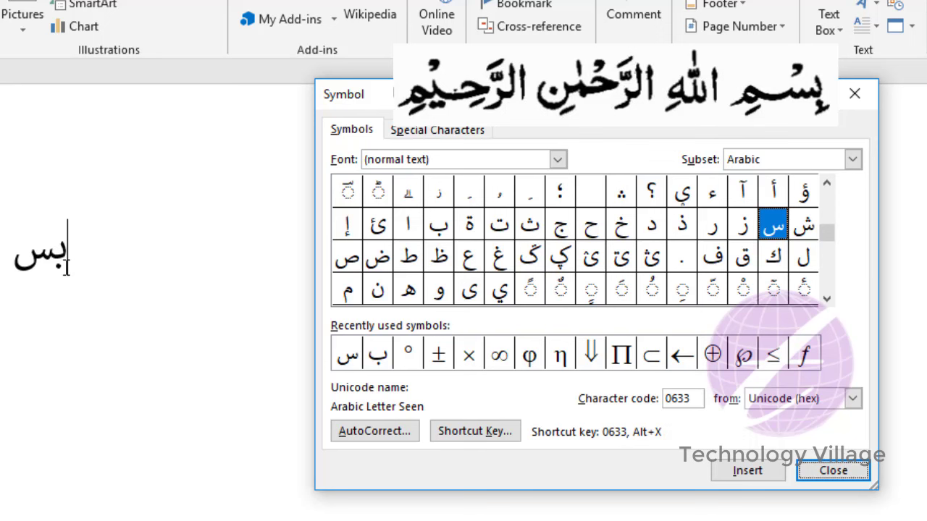
{"action": "left_click", "coordinate": [341, 296]}
{"action": "left_click", "coordinate": [748, 473]}
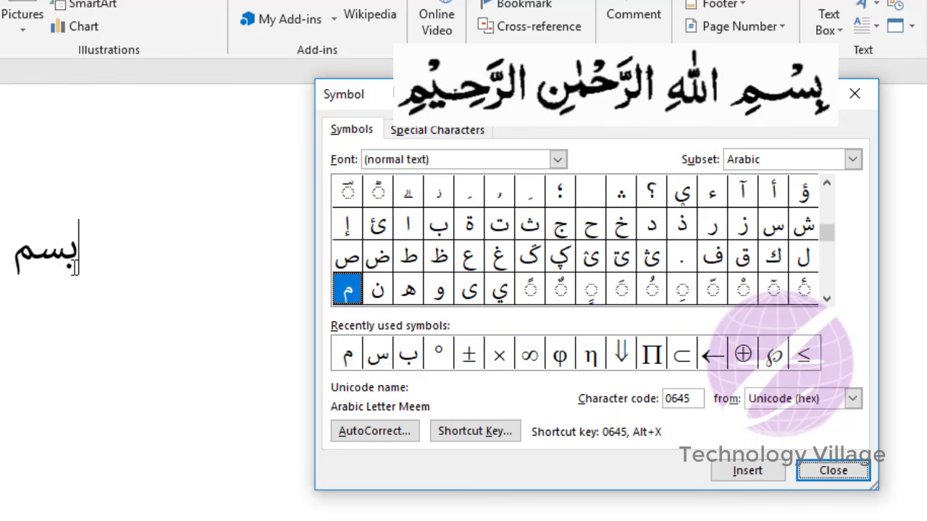
- Add a space after بسم and insert Alef, Lam twice, and Heh to form the word الله
{"action": "left_click", "coordinate": [106, 254]}
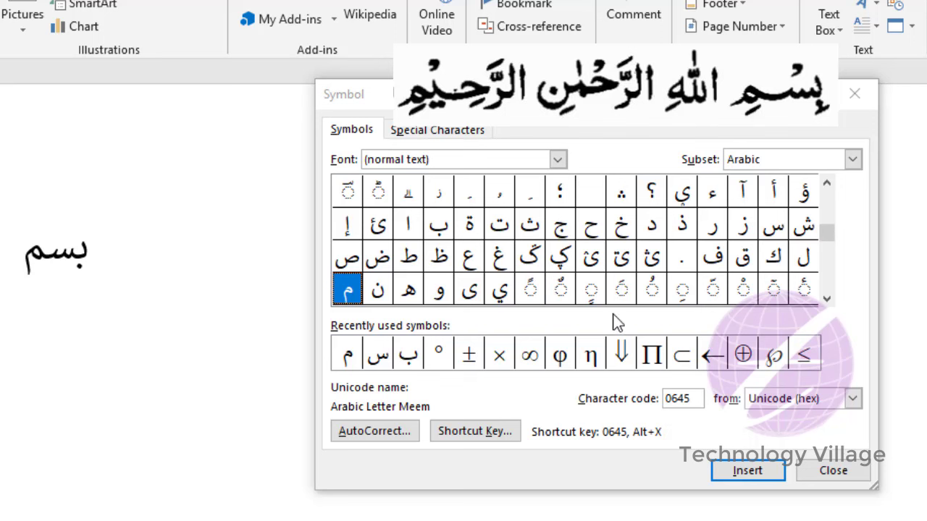
{"action": "left_click", "coordinate": [411, 224]}
{"action": "left_click", "coordinate": [410, 226]}
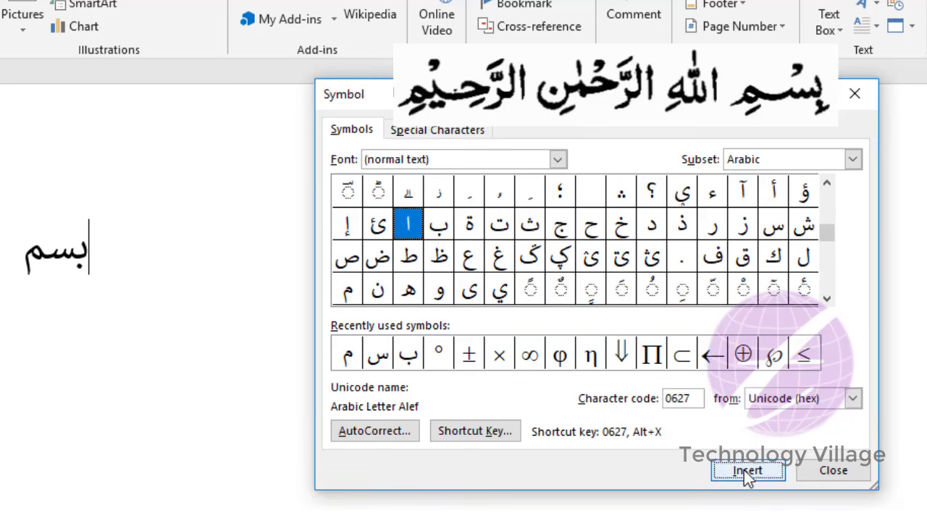
{"action": "left_click", "coordinate": [744, 470]}
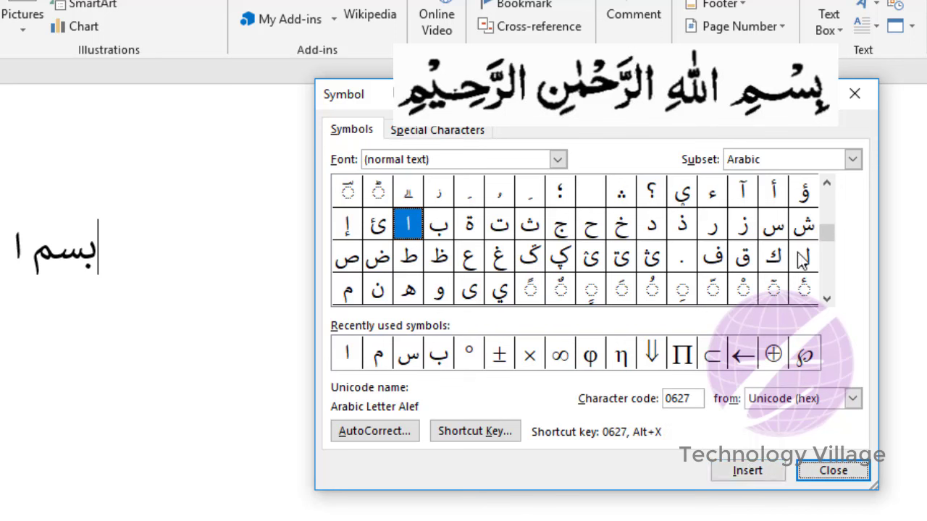
{"action": "left_click", "coordinate": [803, 260]}
{"action": "left_click", "coordinate": [744, 470]}
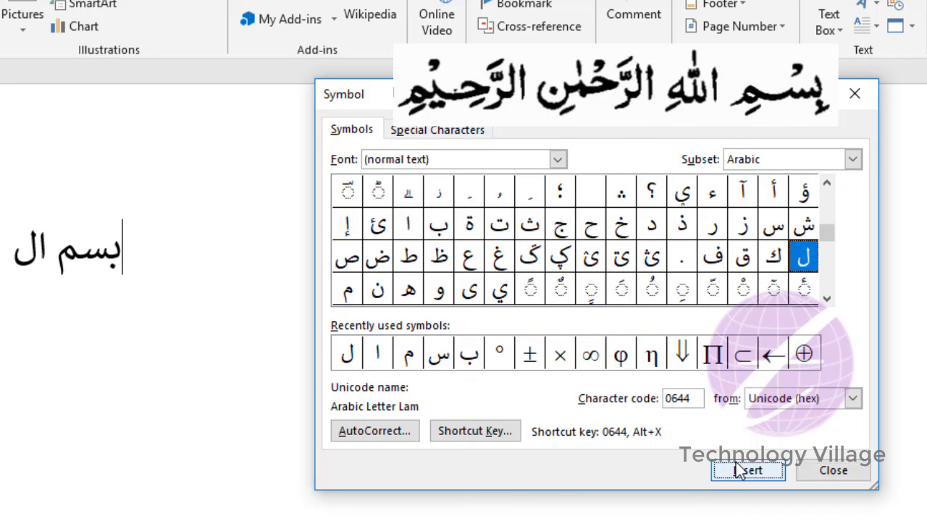
{"action": "left_click", "coordinate": [744, 470]}
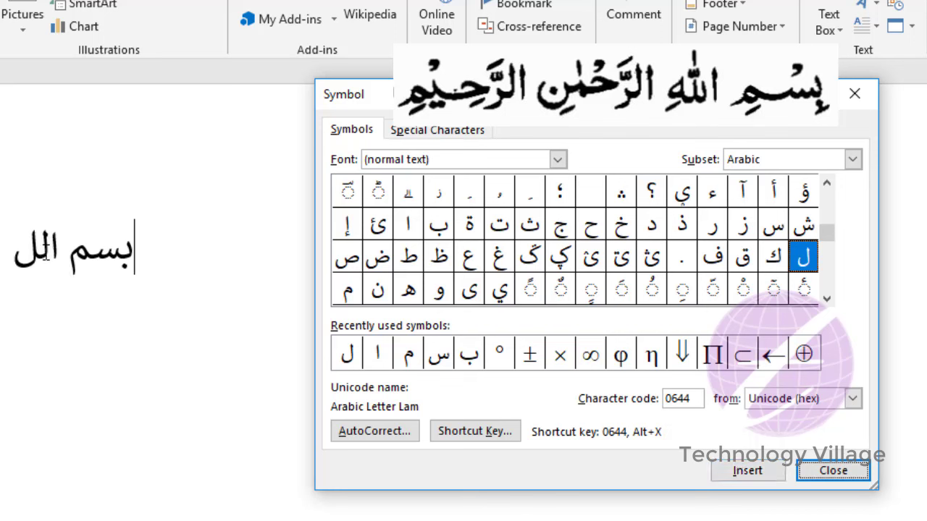
{"action": "left_click", "coordinate": [412, 296]}
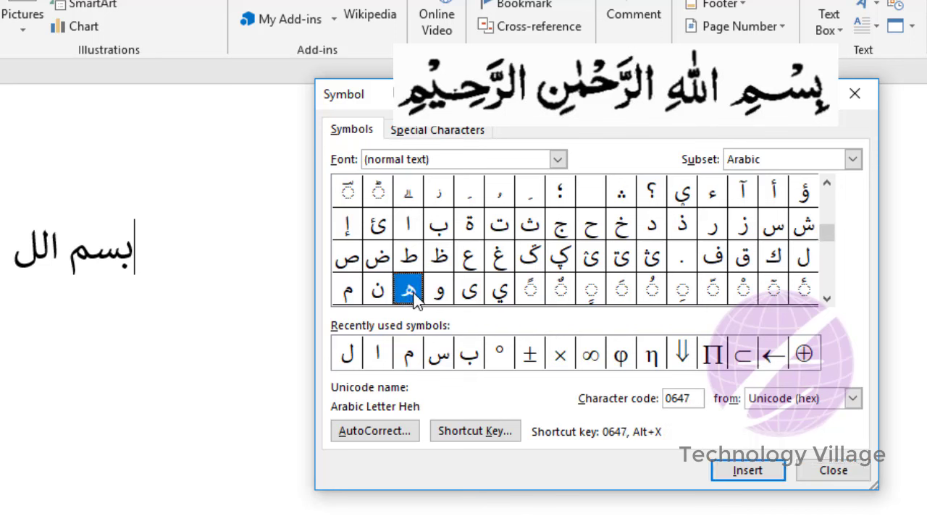
{"action": "left_click", "coordinate": [747, 472]}
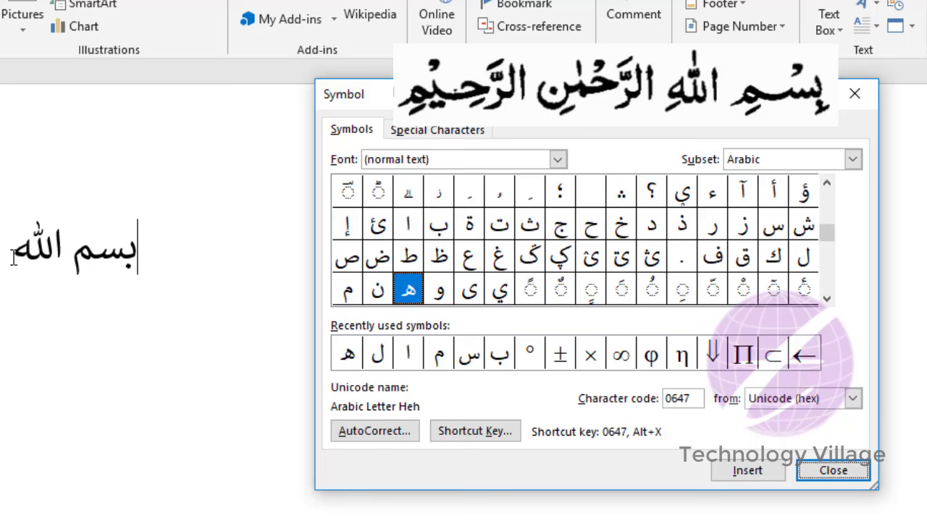
- Add a space after الله and insert the Arabic letters Alef (ا), Lam (ل) and Reh (ر)
{"action": "left_click", "coordinate": [196, 257]}
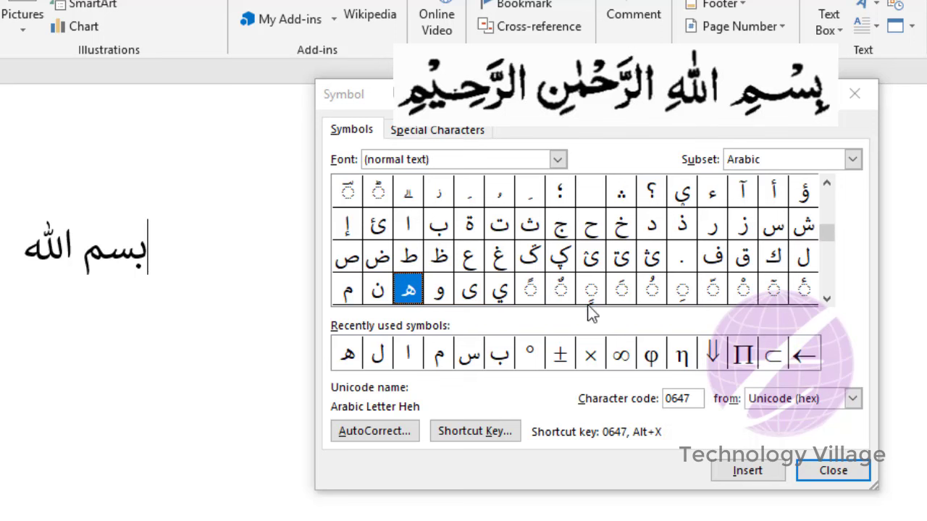
{"action": "left_click", "coordinate": [409, 229]}
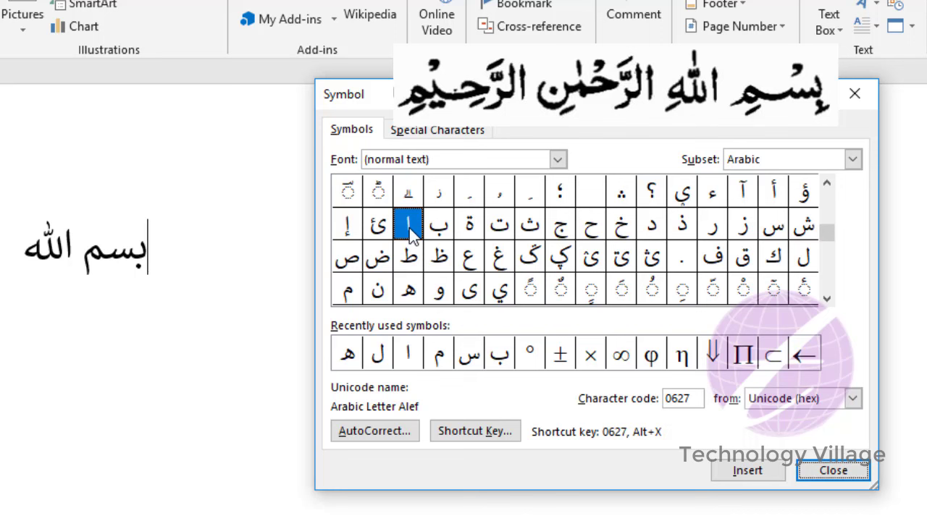
{"action": "left_click", "coordinate": [710, 469]}
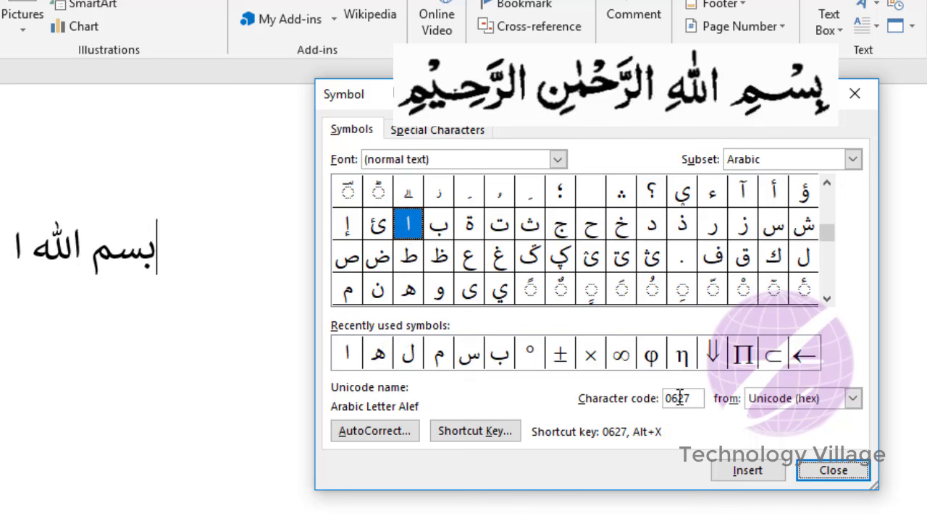
{"action": "left_click", "coordinate": [804, 255]}
{"action": "left_click", "coordinate": [756, 472]}
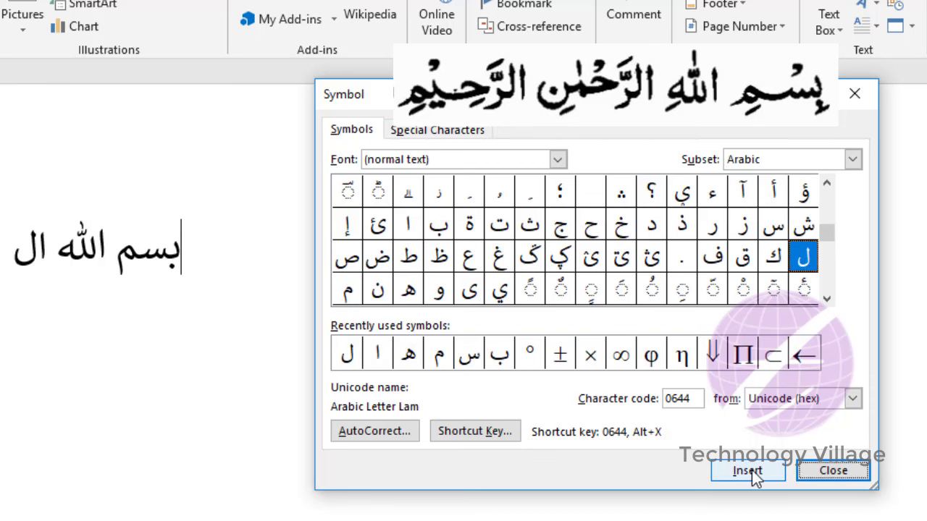
{"action": "left_click", "coordinate": [691, 223]}
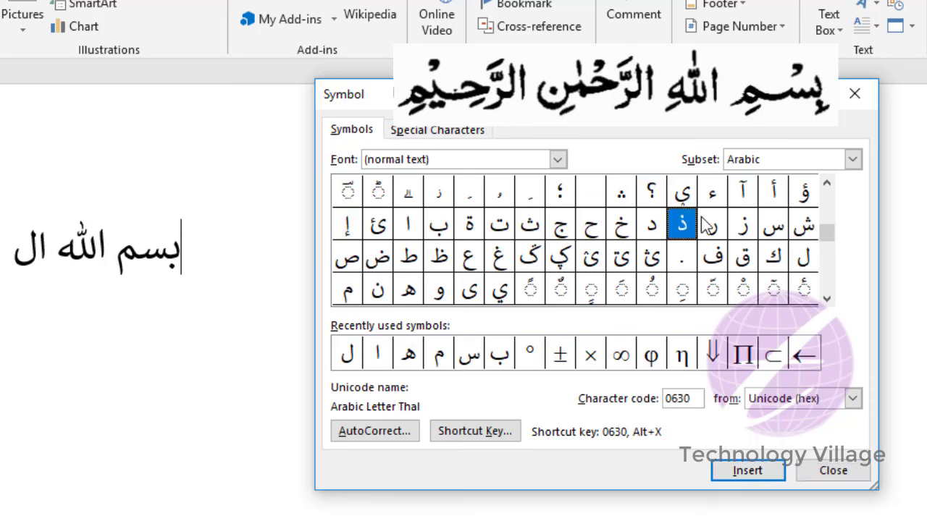
{"action": "left_click", "coordinate": [711, 228]}
{"action": "left_click", "coordinate": [749, 474]}
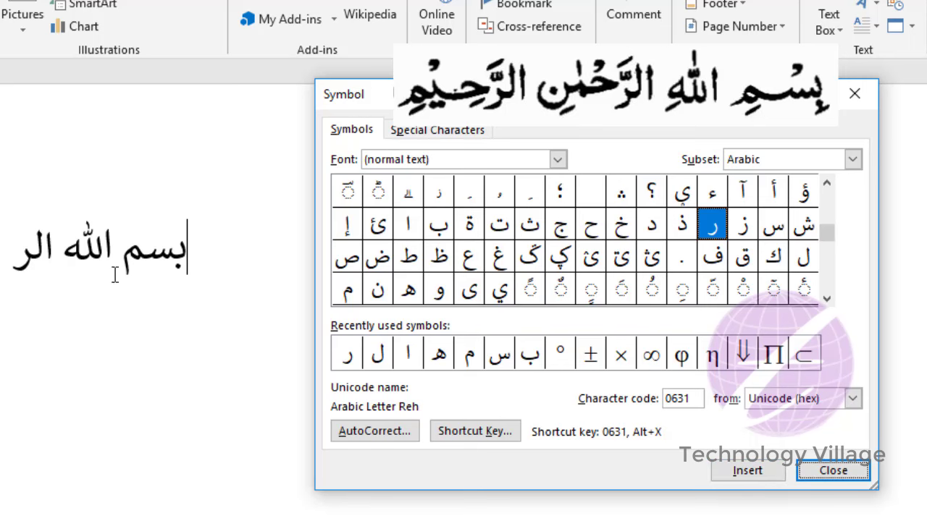
- Add a space after the first الر and insert the Arabic letters Hah (ح), Meem (م) and Noon (ن)
{"action": "left_click", "coordinate": [215, 263]}
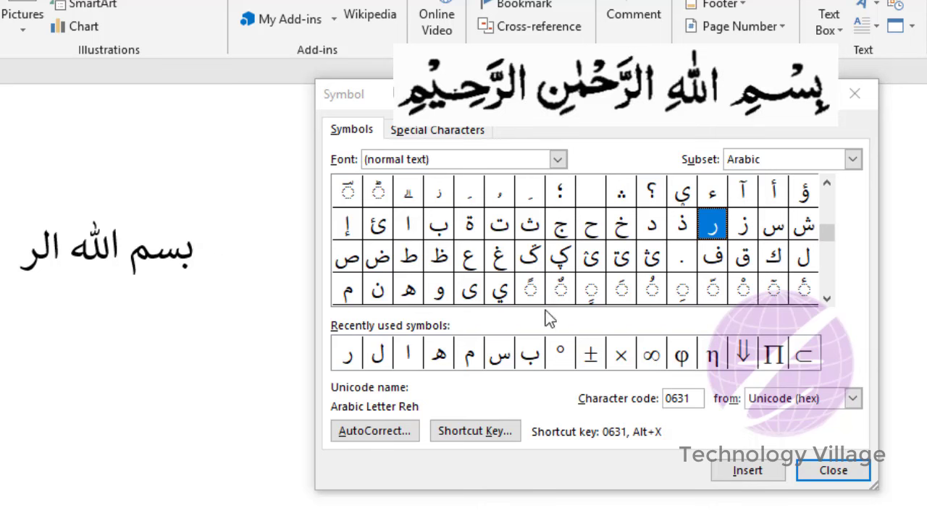
{"action": "left_click", "coordinate": [591, 232]}
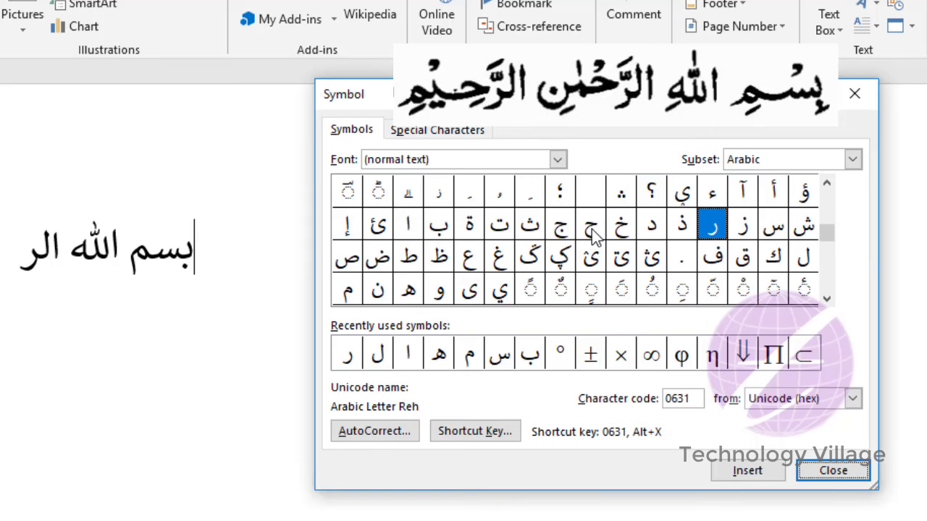
{"action": "left_click", "coordinate": [747, 471]}
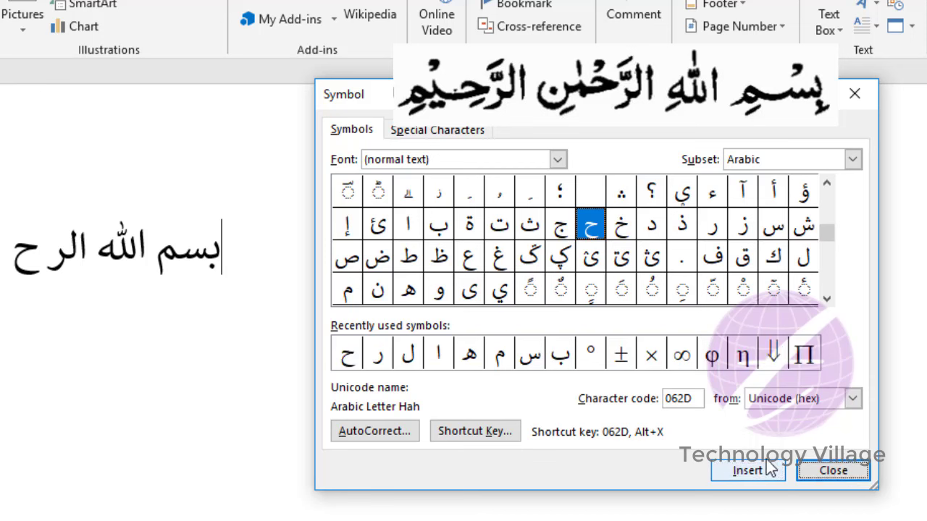
{"action": "left_click", "coordinate": [348, 291]}
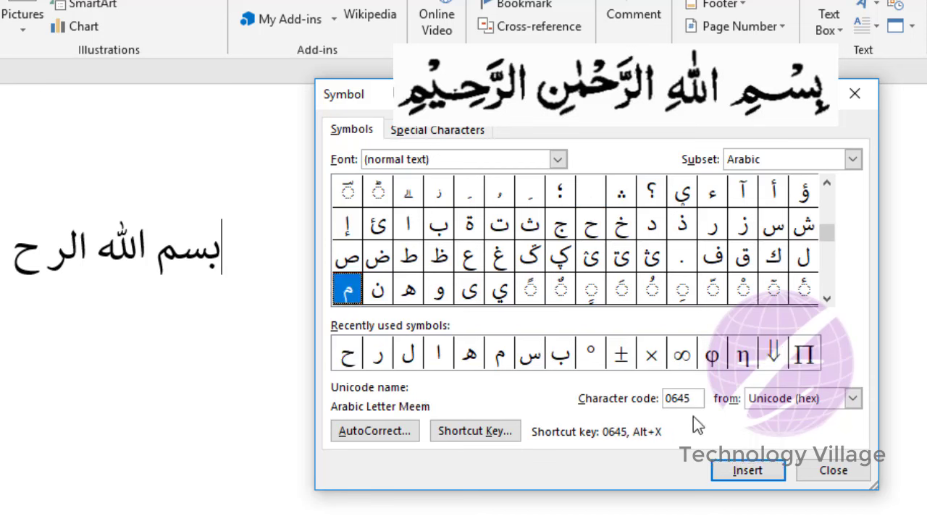
{"action": "left_click", "coordinate": [741, 472]}
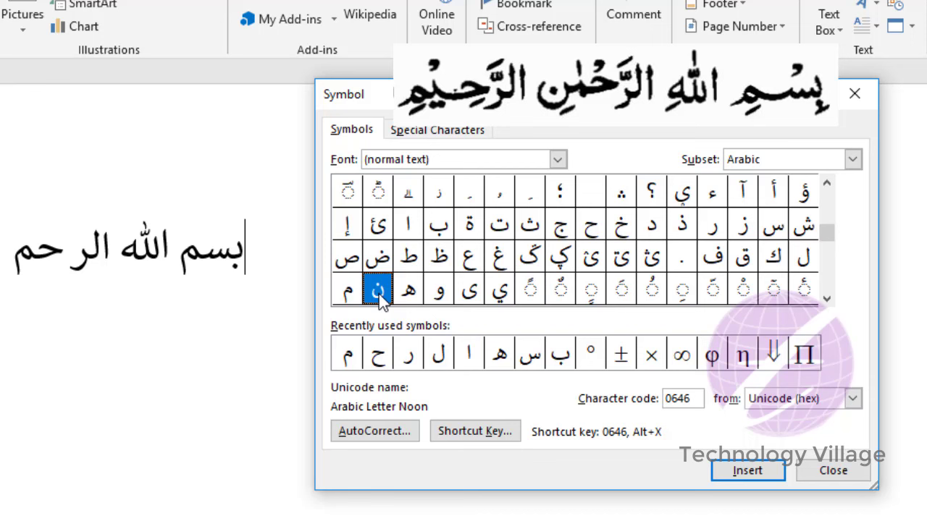
{"action": "left_click", "coordinate": [743, 470]}
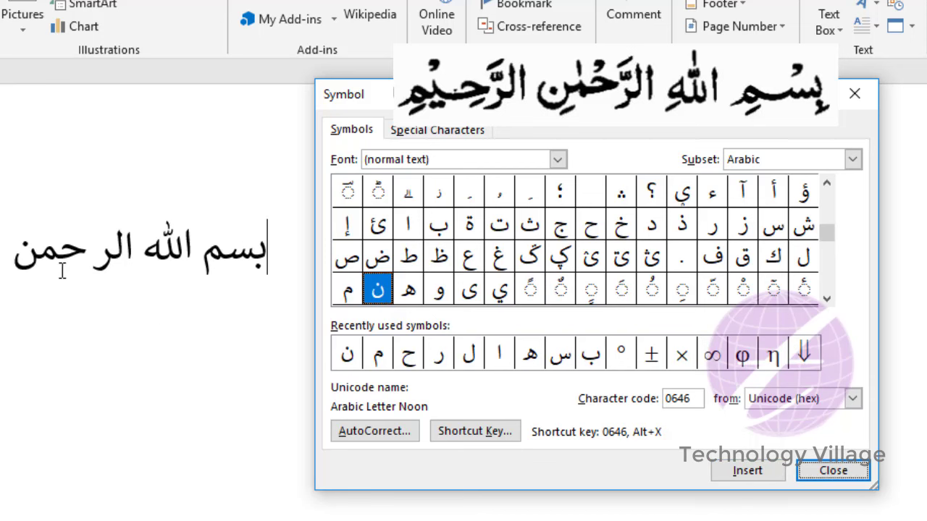
- Add a space after حمن and insert the Arabic letters Alef (ا), Lam (ل) and Reh (ر)
{"action": "left_click", "coordinate": [285, 258]}
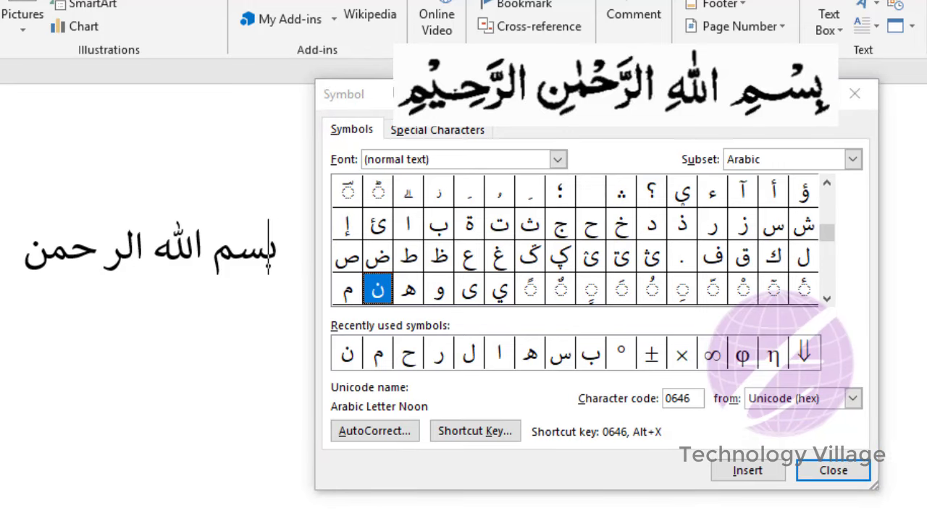
{"action": "left_click", "coordinate": [408, 232]}
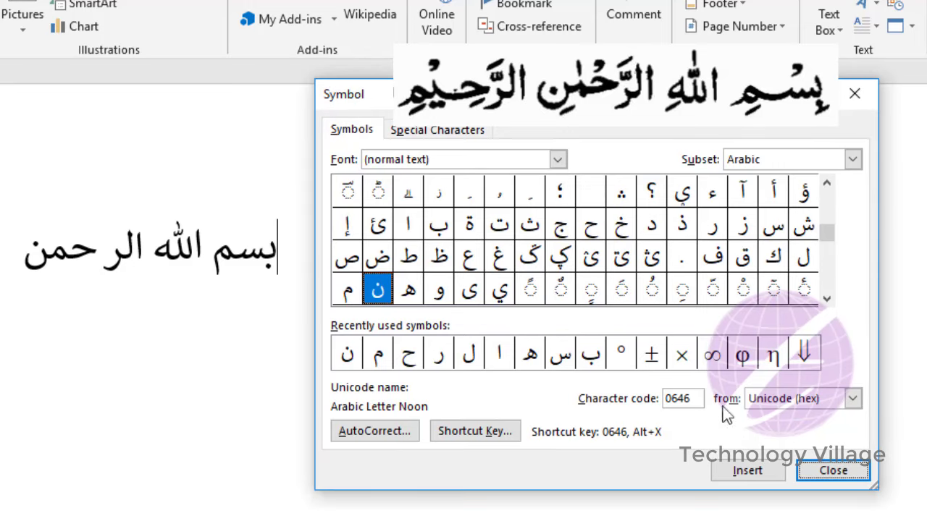
{"action": "left_click", "coordinate": [408, 223]}
{"action": "left_click", "coordinate": [743, 469]}
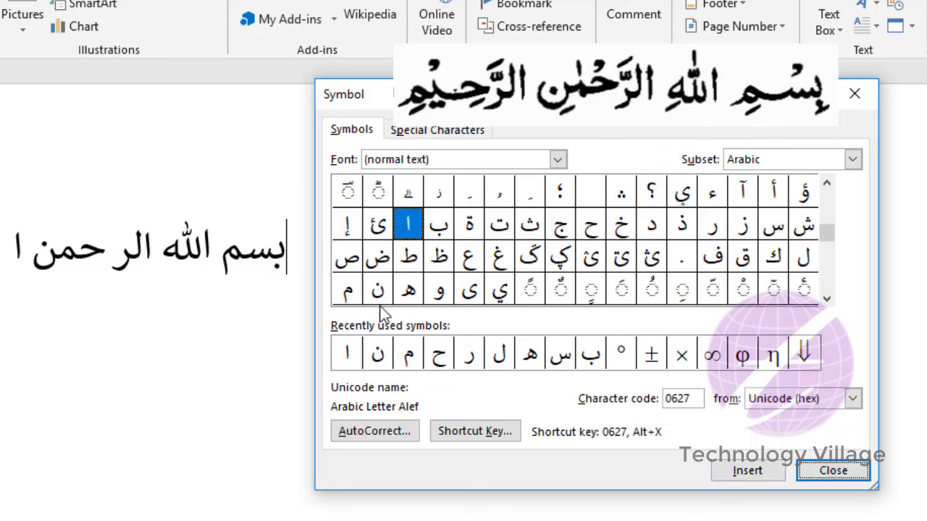
{"action": "left_click", "coordinate": [802, 261]}
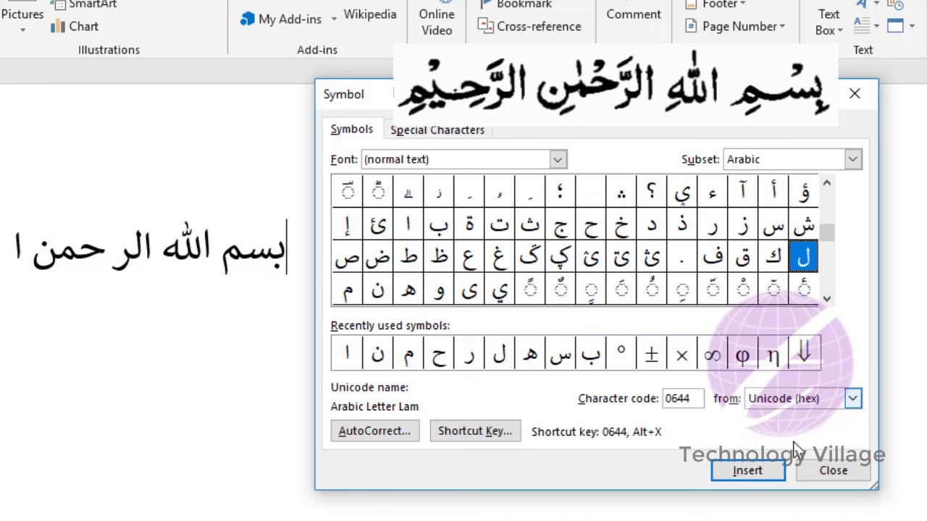
{"action": "left_click", "coordinate": [749, 472]}
{"action": "left_click", "coordinate": [712, 226]}
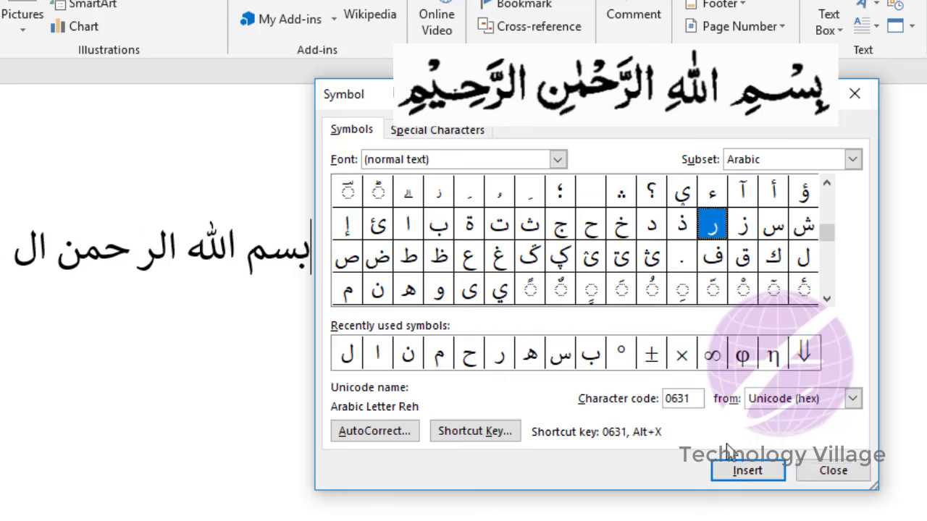
{"action": "left_click", "coordinate": [739, 478]}
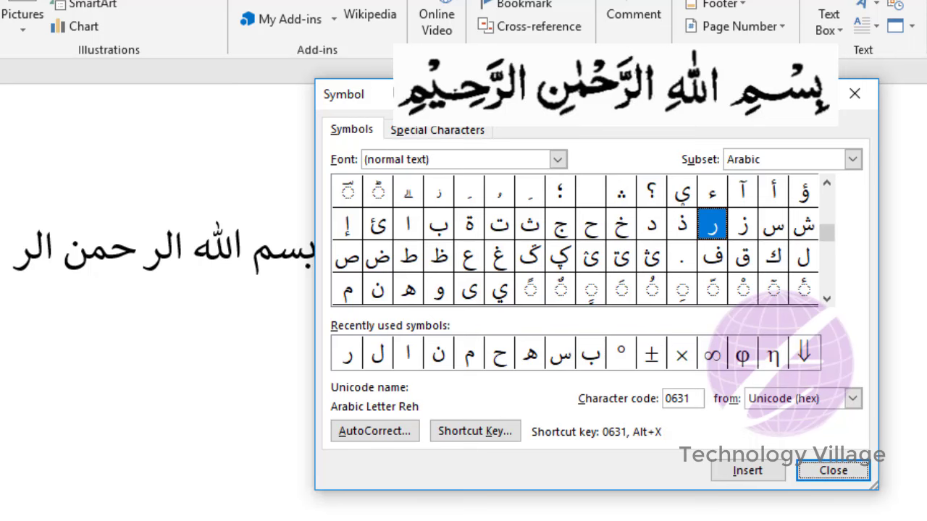
- Add a space after the second الر, insert Hah (ح), Yeh (ي) and Meem (م) to complete the phrase, and close the Symbol dialog
{"action": "left_click_drag", "start_coordinate": [575, 93], "coordinate": [621, 25]}
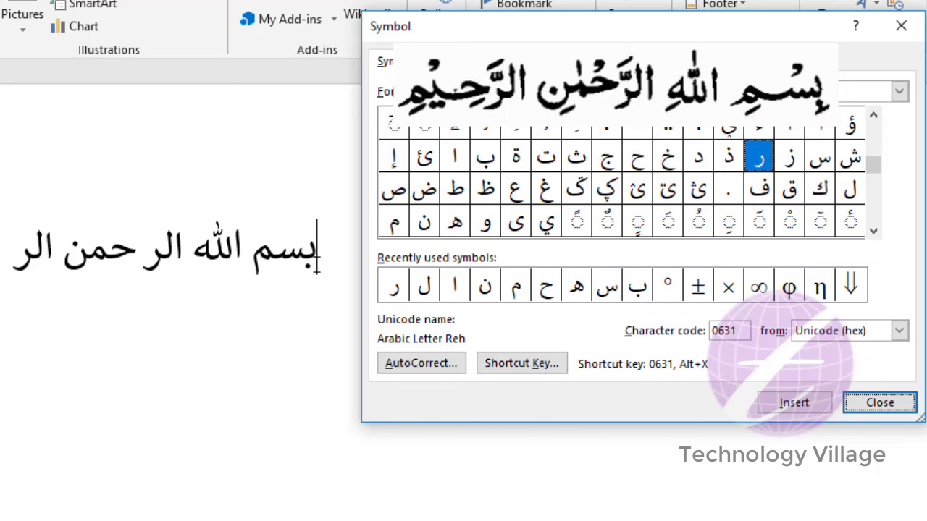
{"action": "left_click", "coordinate": [334, 259]}
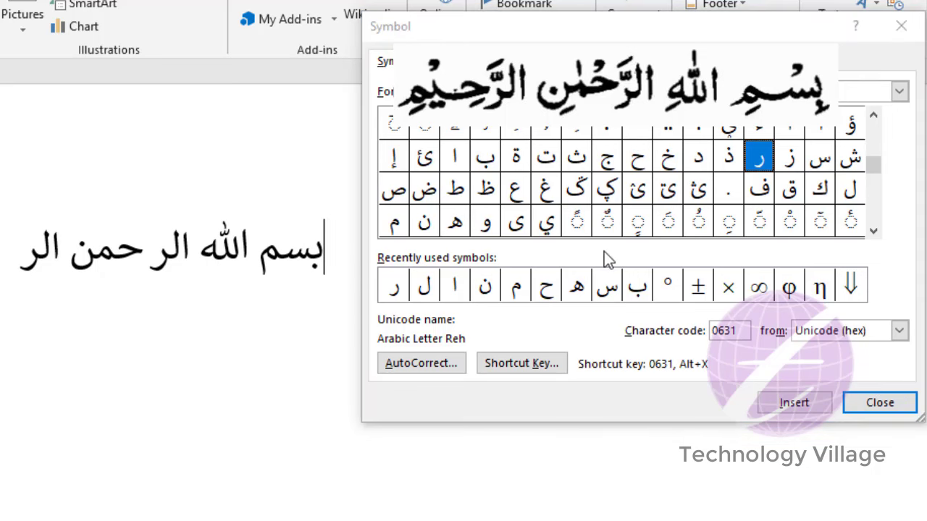
{"action": "left_click", "coordinate": [637, 156]}
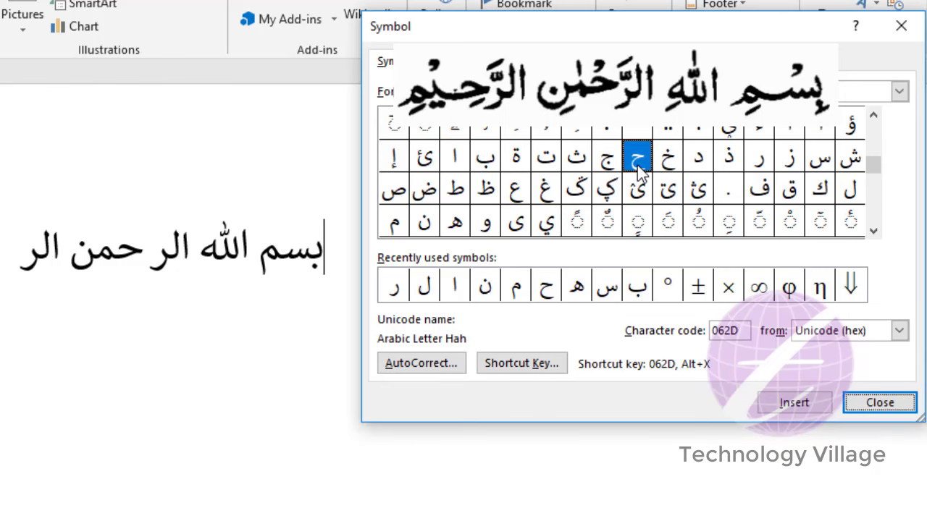
{"action": "left_click", "coordinate": [793, 404]}
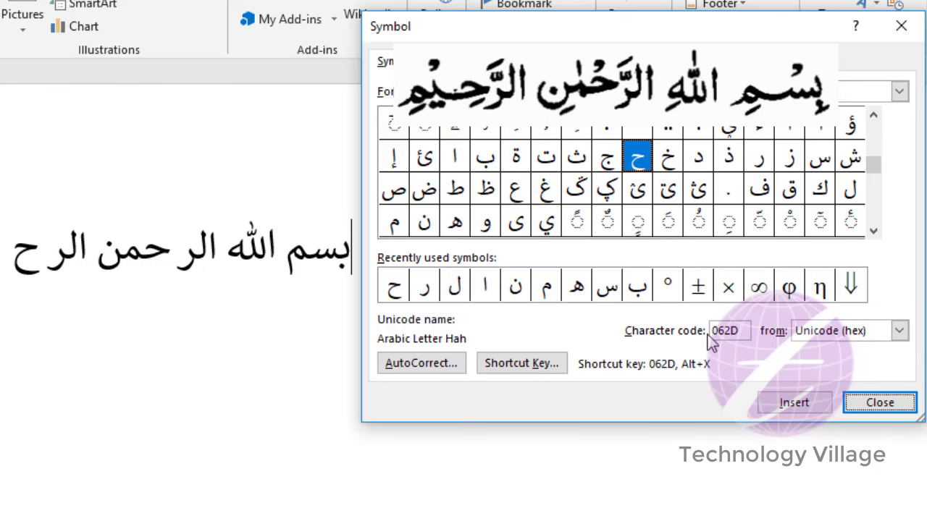
{"action": "left_click", "coordinate": [544, 224]}
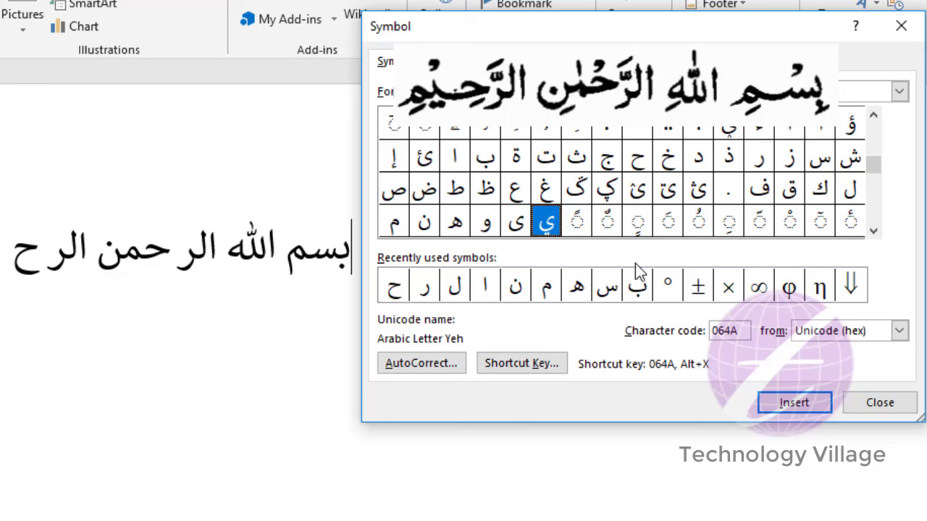
{"action": "left_click", "coordinate": [778, 404]}
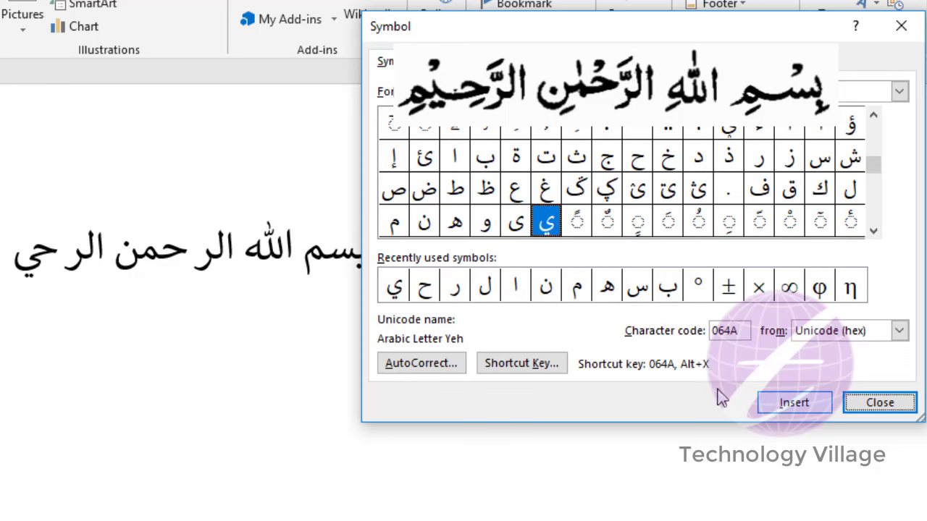
{"action": "left_click", "coordinate": [392, 224]}
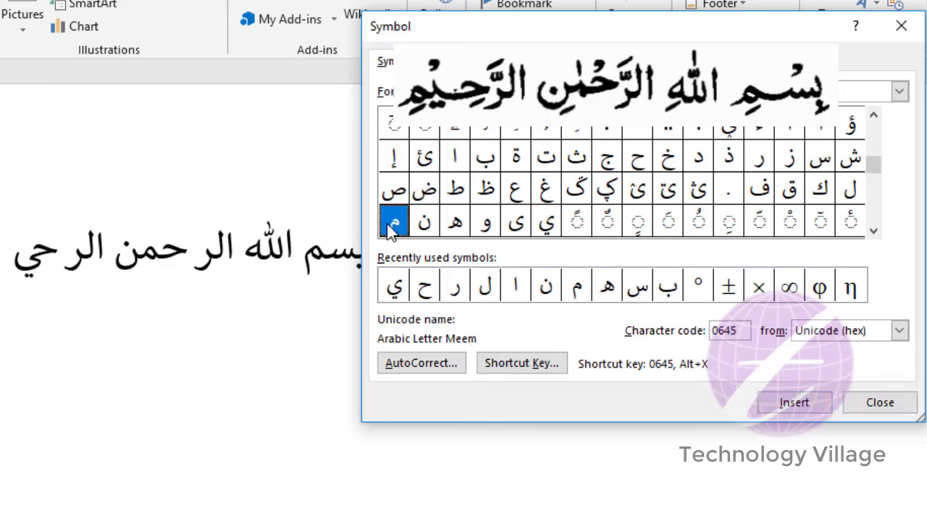
{"action": "left_click", "coordinate": [782, 403]}
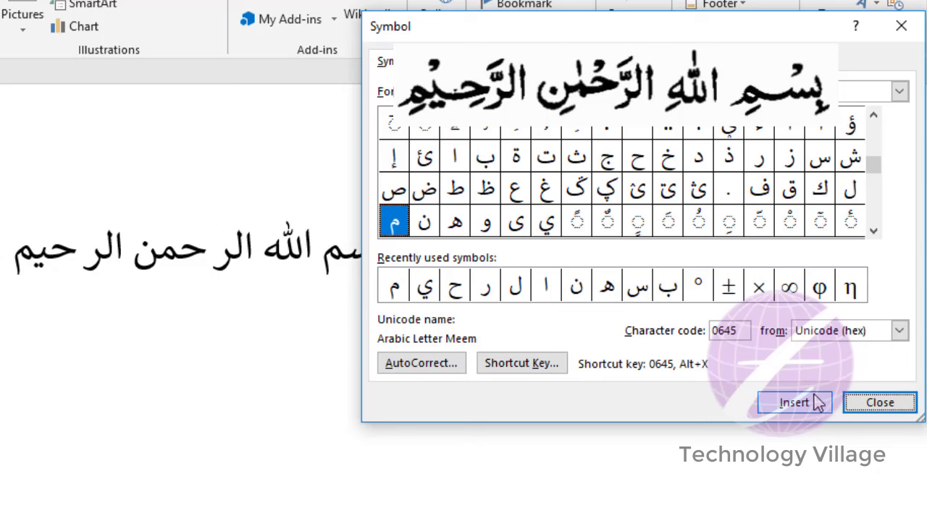
{"action": "left_click", "coordinate": [903, 407]}
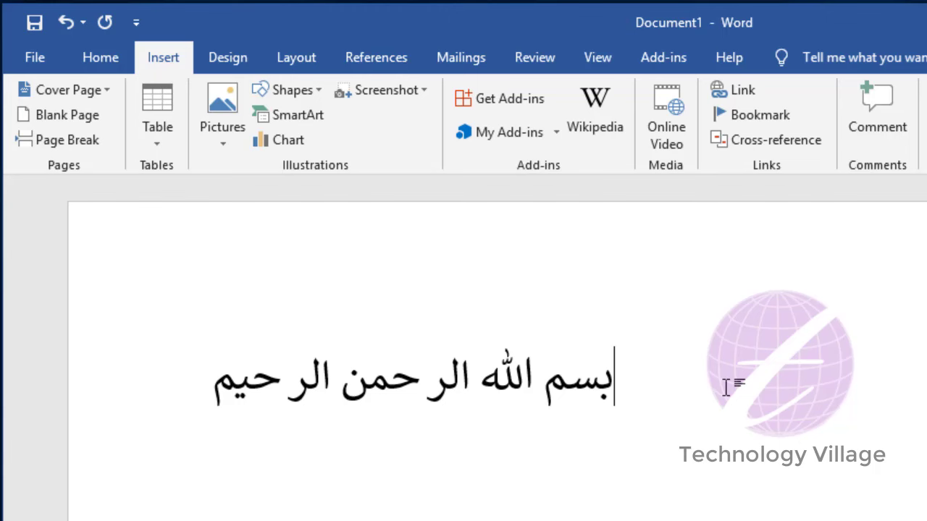
- Start a new line below the phrase and open the full Symbol dialog again
{"action": "key", "text": "Return"}
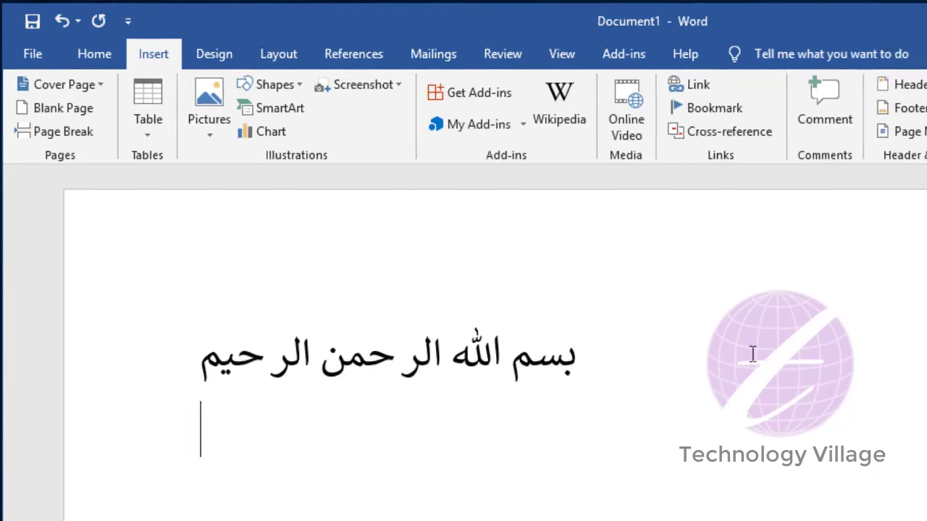
{"action": "left_click", "coordinate": [849, 78]}
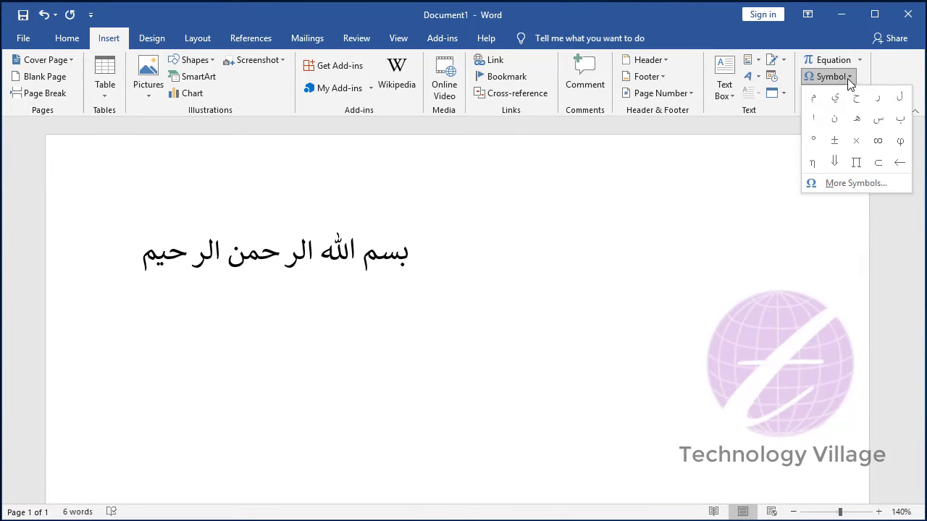
{"action": "left_click", "coordinate": [862, 184]}
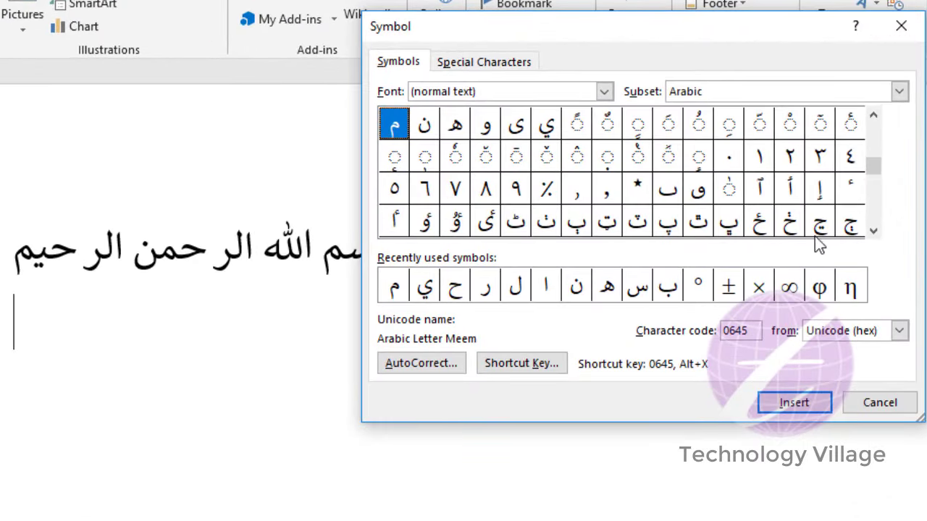
- Insert the Arabic letter Beh (ب) on the new line and add an Arabic Kasra beneath it
{"action": "left_click", "coordinate": [869, 227]}
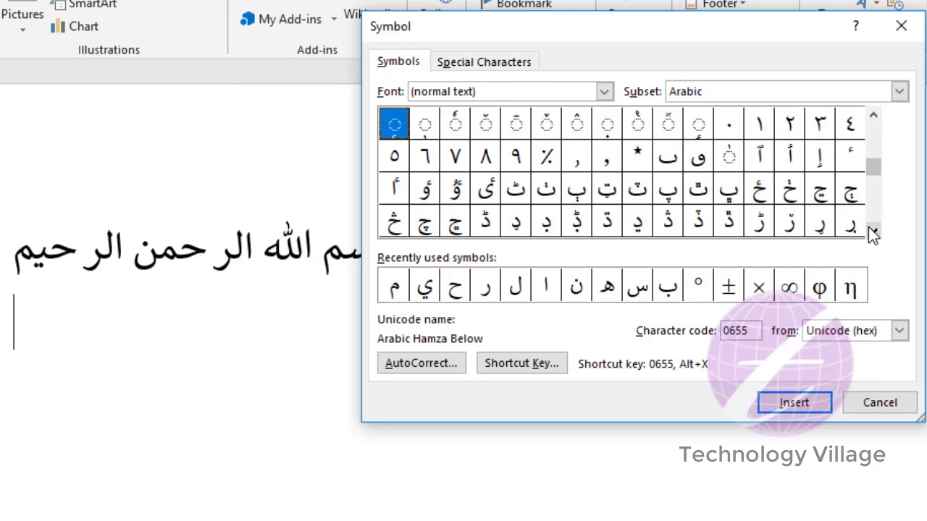
{"action": "left_click", "coordinate": [870, 228]}
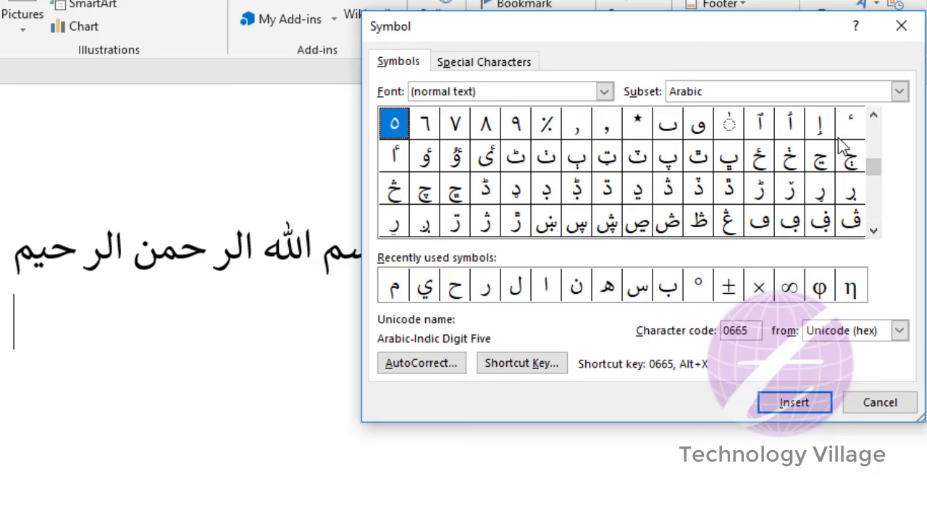
{"action": "left_click", "coordinate": [873, 115]}
{"action": "left_click", "coordinate": [873, 115]}
{"action": "left_click", "coordinate": [873, 116]}
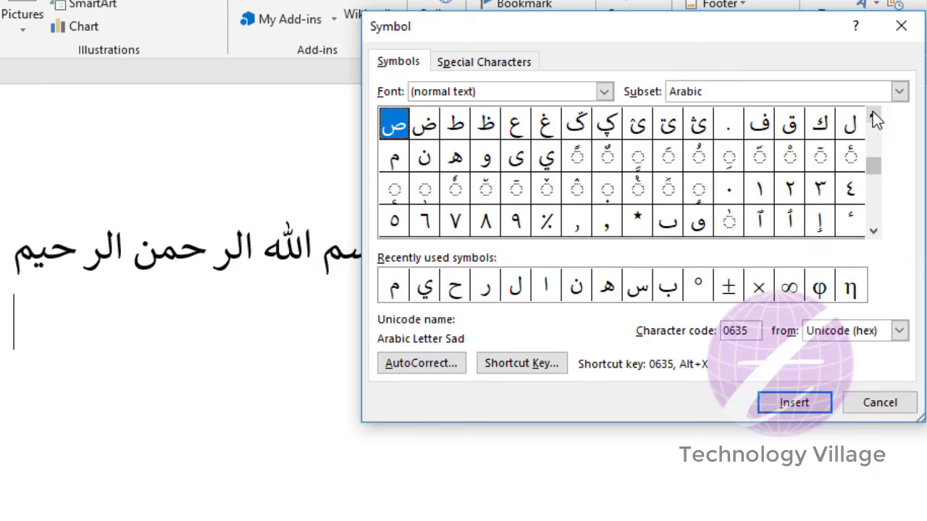
{"action": "left_click", "coordinate": [873, 116]}
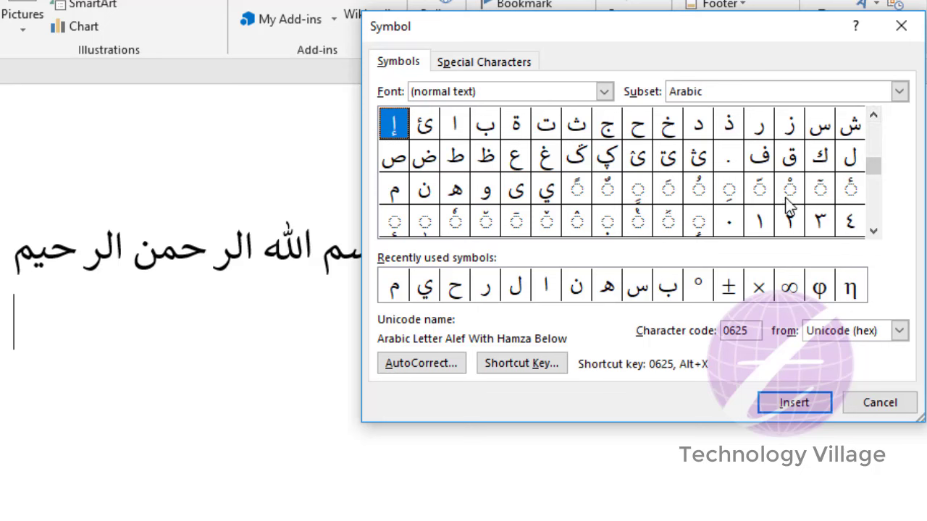
{"action": "left_click", "coordinate": [486, 129]}
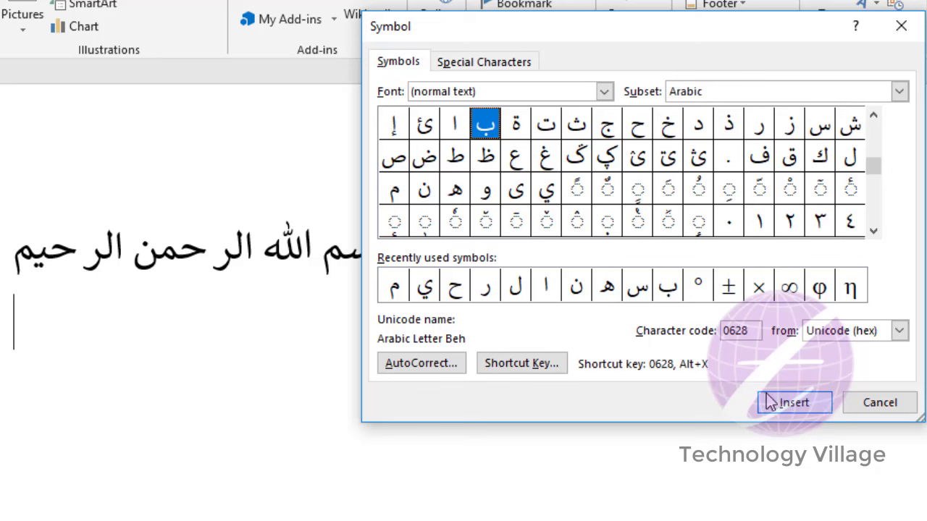
{"action": "left_click", "coordinate": [785, 403]}
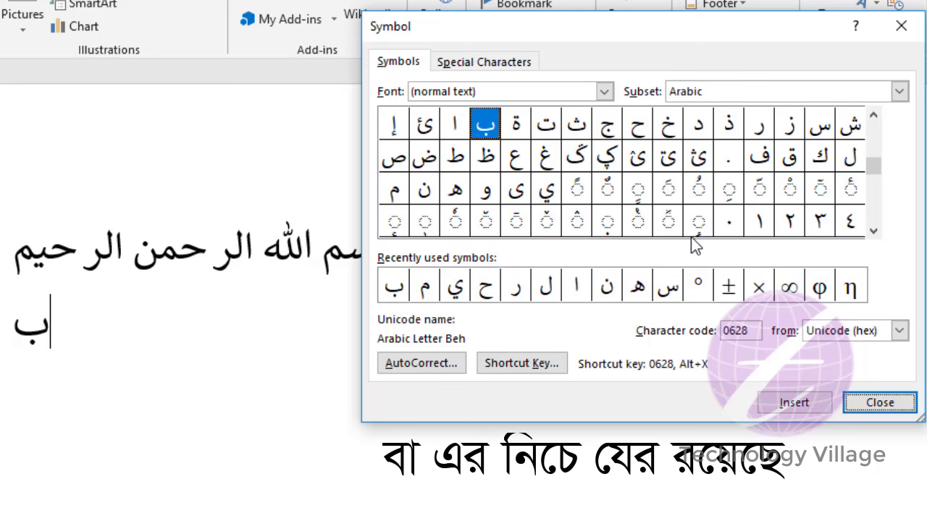
{"action": "left_click", "coordinate": [728, 189]}
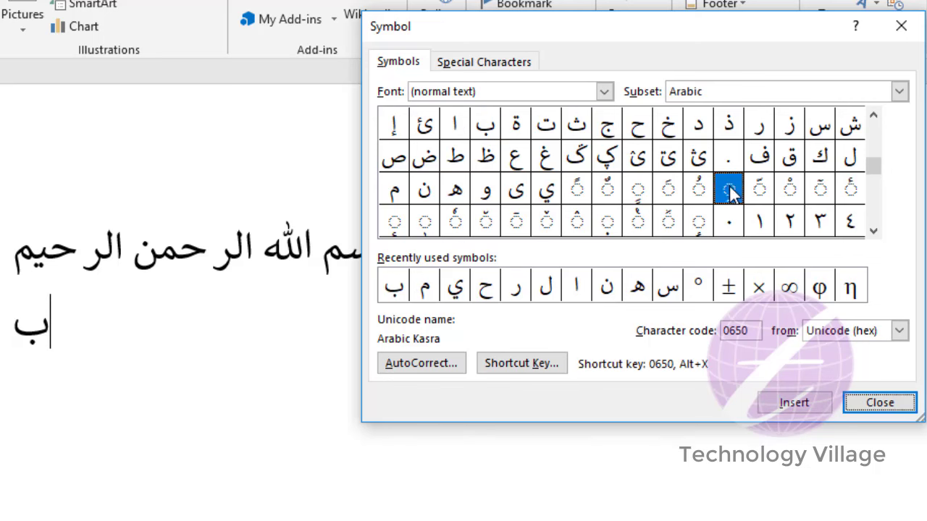
{"action": "left_click", "coordinate": [802, 408]}
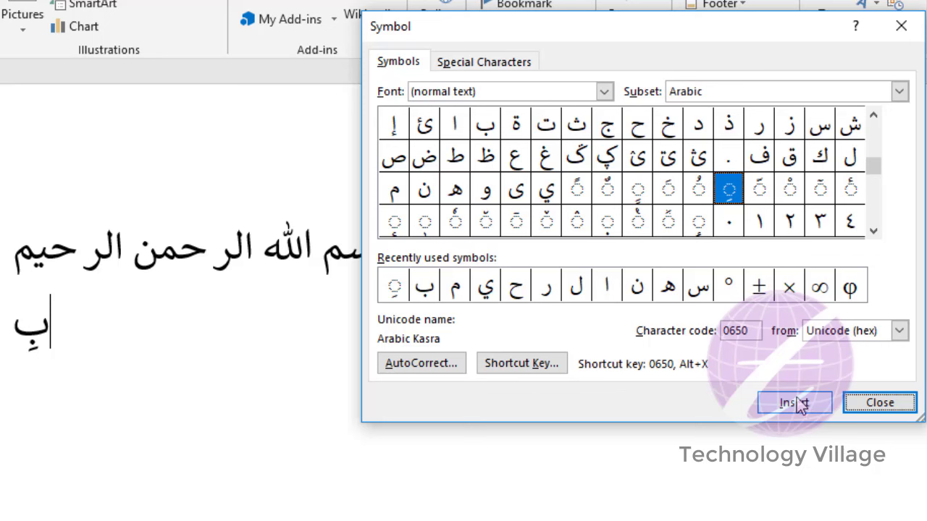
- Insert the Arabic letter Seen (س) after the Beh and add an Arabic Sukun above it
{"action": "left_click", "coordinate": [810, 129]}
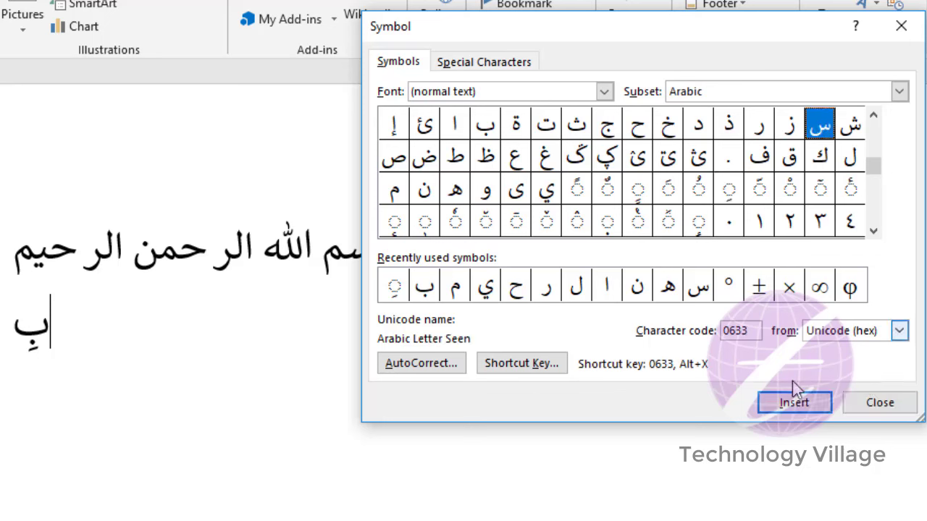
{"action": "left_click", "coordinate": [794, 404]}
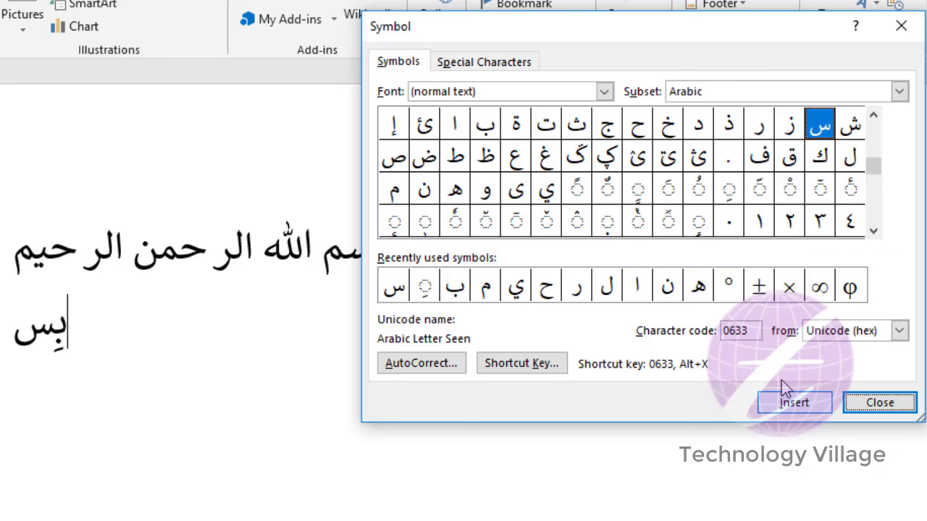
{"action": "left_click", "coordinate": [789, 188]}
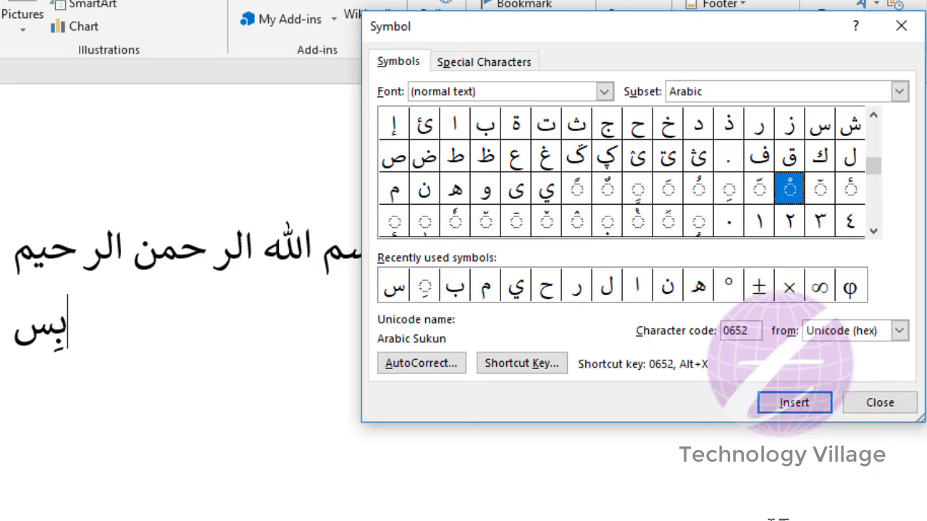
{"action": "left_click", "coordinate": [793, 404]}
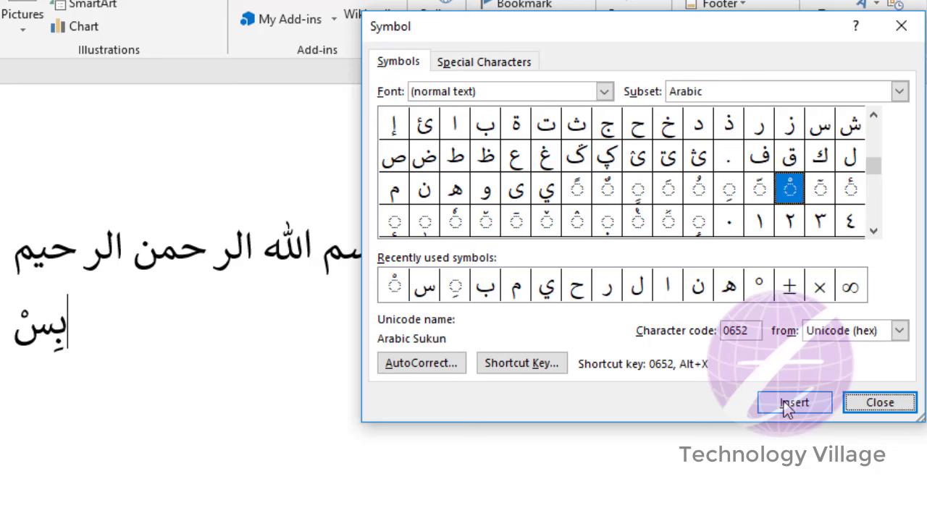
- Insert the Arabic letter Meem (م) and add an Arabic Kasra beneath it to complete the word بِسْمِ
{"action": "left_click", "coordinate": [394, 189]}
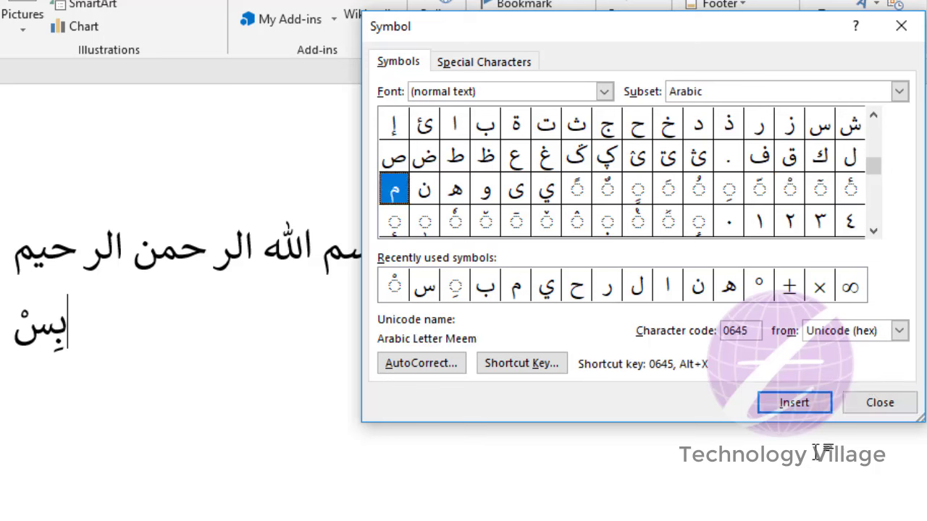
{"action": "left_click", "coordinate": [794, 404]}
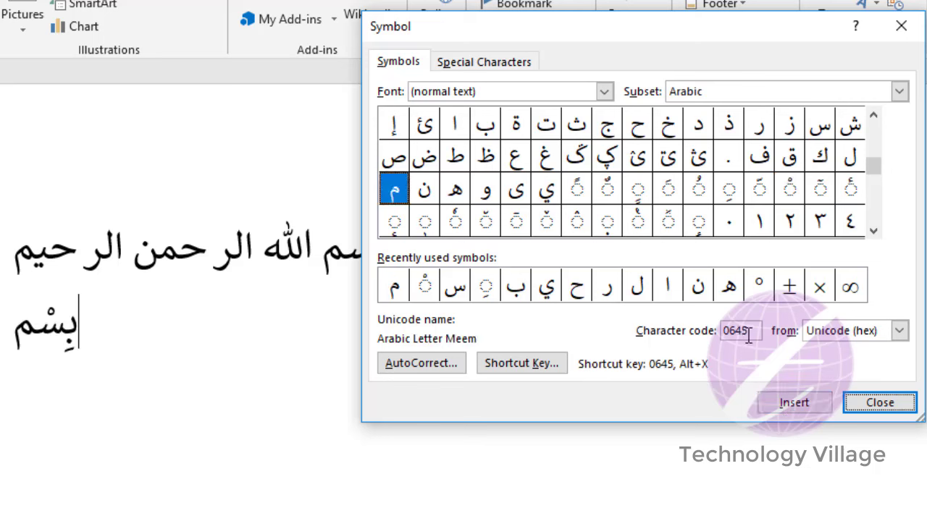
{"action": "left_click", "coordinate": [728, 191]}
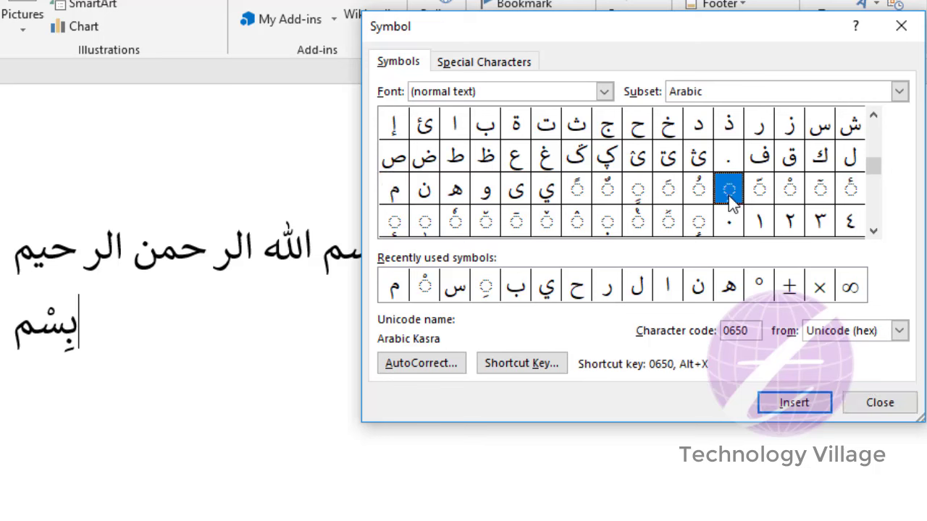
{"action": "left_click", "coordinate": [799, 410]}
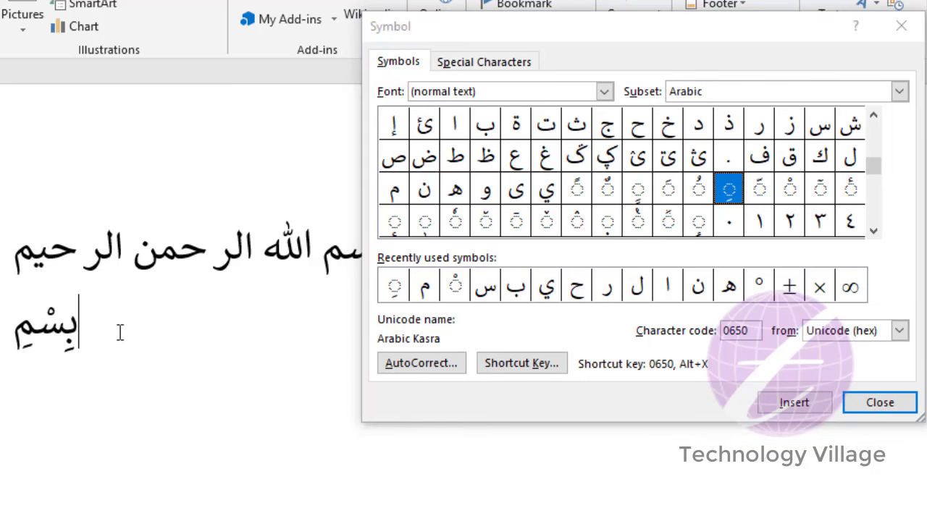
- Add a space after بِسْمِ and insert the Arabic letter Alef (ا) followed by two Lams (ل)
{"action": "left_click", "coordinate": [121, 331]}
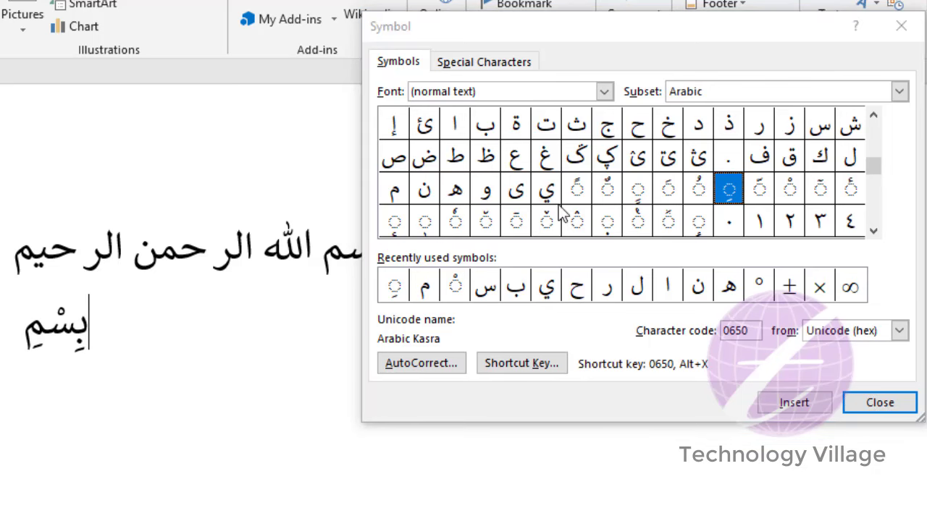
{"action": "left_click", "coordinate": [457, 138]}
{"action": "left_click", "coordinate": [458, 138]}
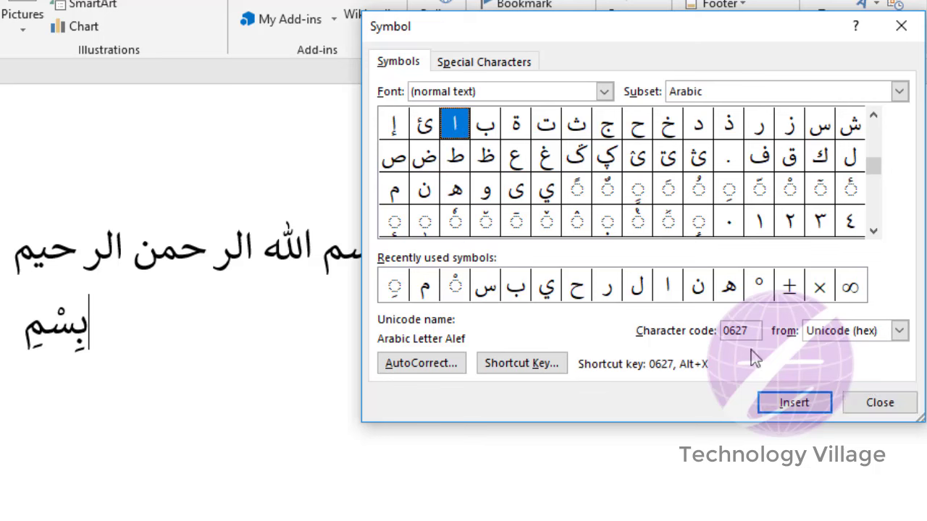
{"action": "left_click", "coordinate": [801, 407]}
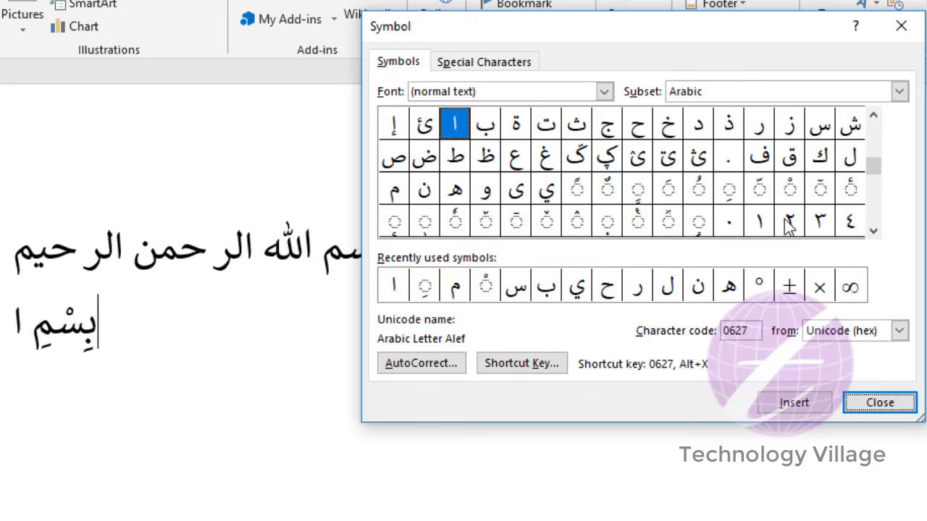
{"action": "left_click", "coordinate": [851, 157]}
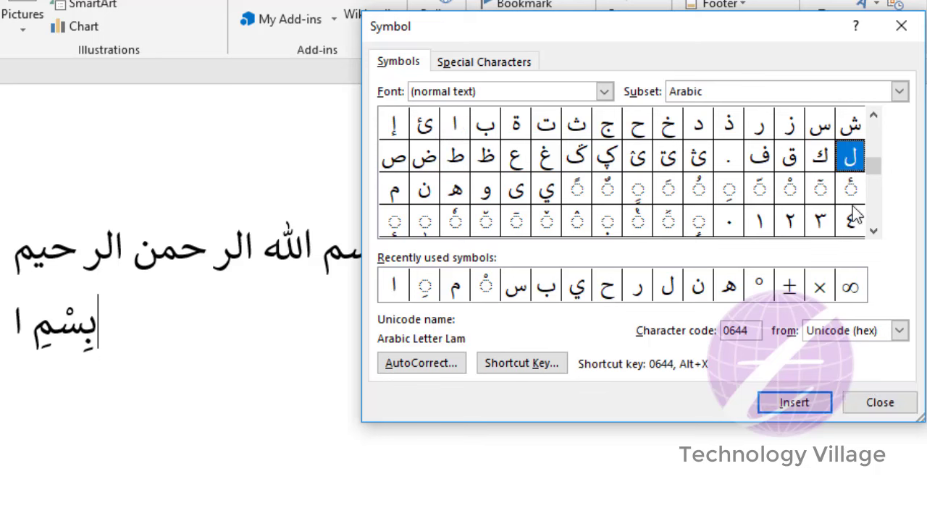
{"action": "double_click", "coordinate": [853, 160]}
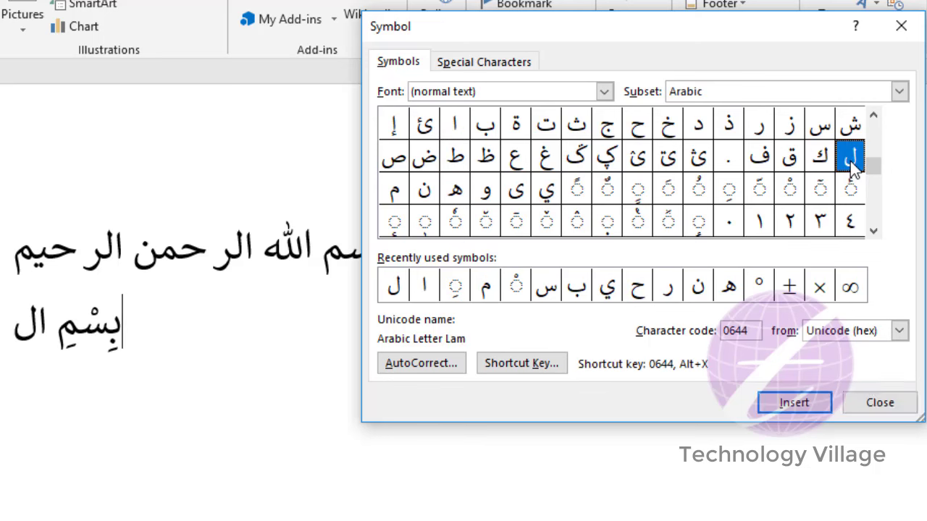
{"action": "double_click", "coordinate": [853, 161]}
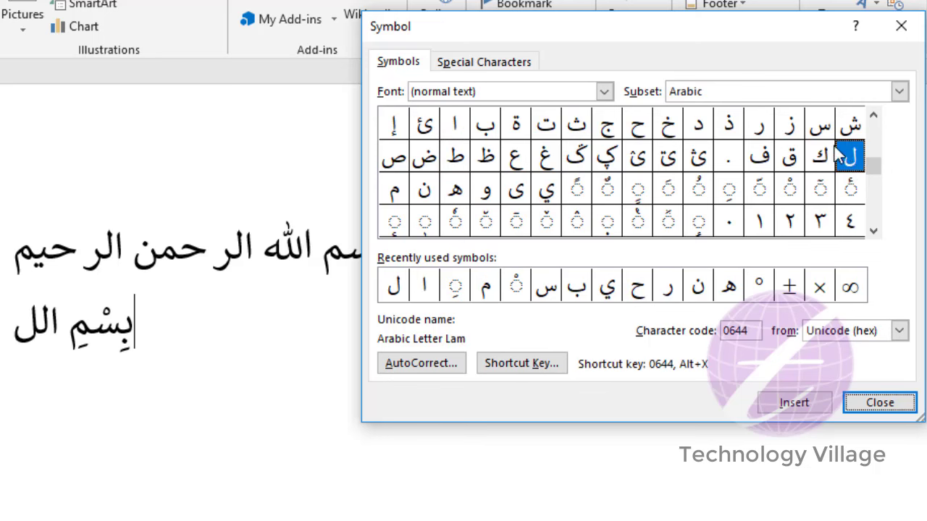
- Insert the Arabic letter Heh (ه) with an Arabic Kasra to complete اللهِ, and close the Symbol dialog
{"action": "double_click", "coordinate": [455, 190]}
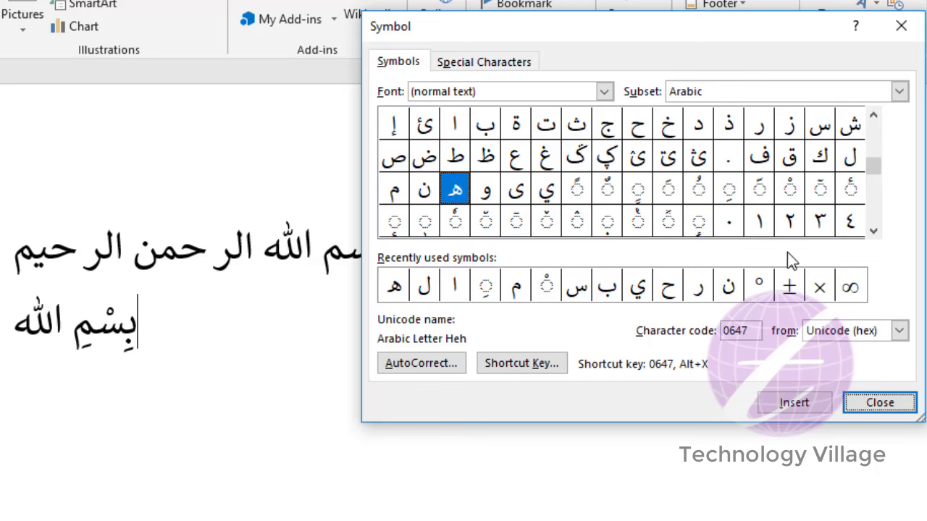
{"action": "left_click", "coordinate": [730, 193]}
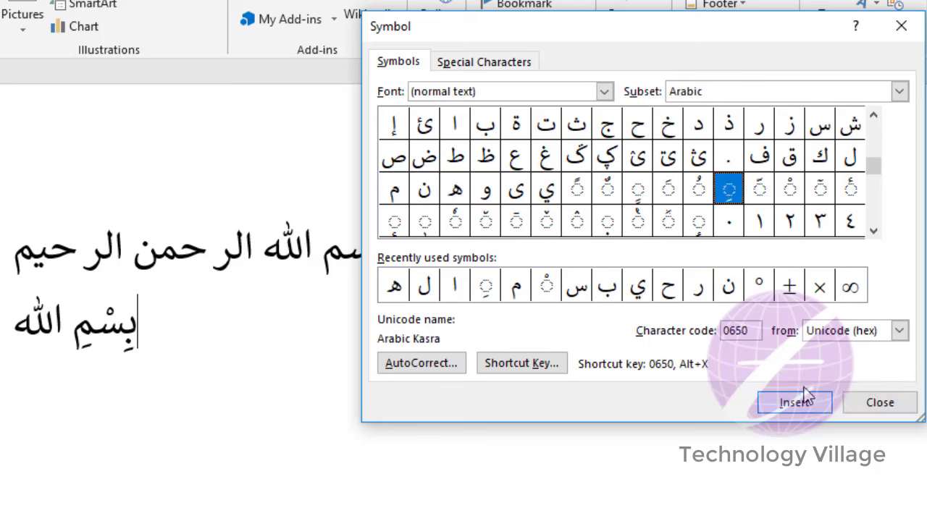
{"action": "left_click", "coordinate": [796, 402]}
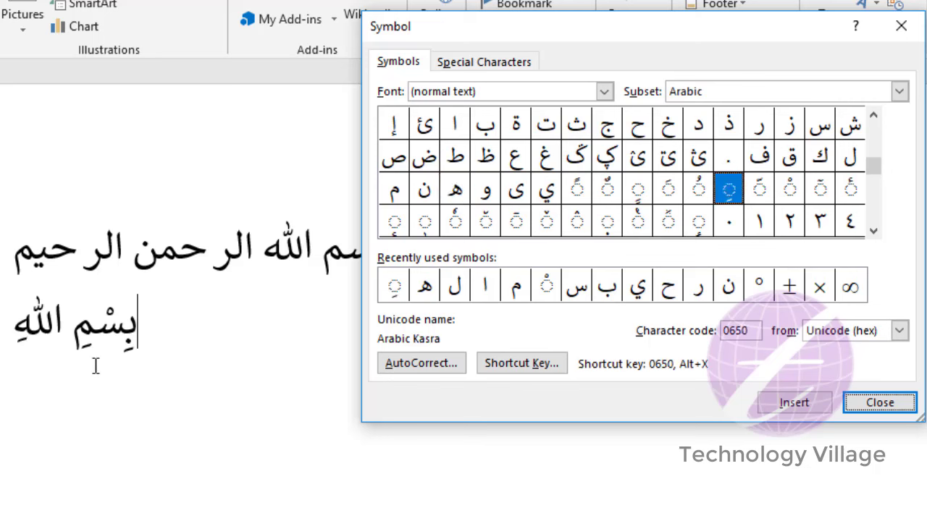
{"action": "left_click", "coordinate": [879, 406]}
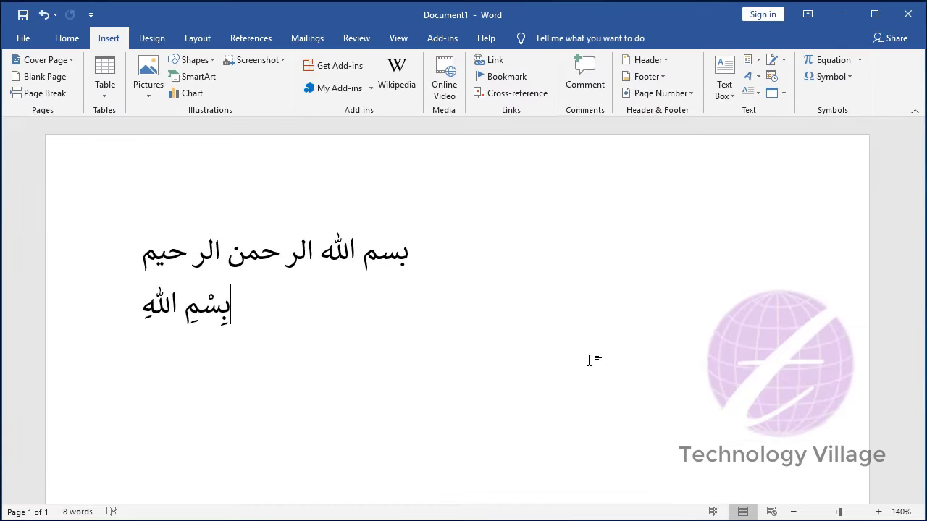